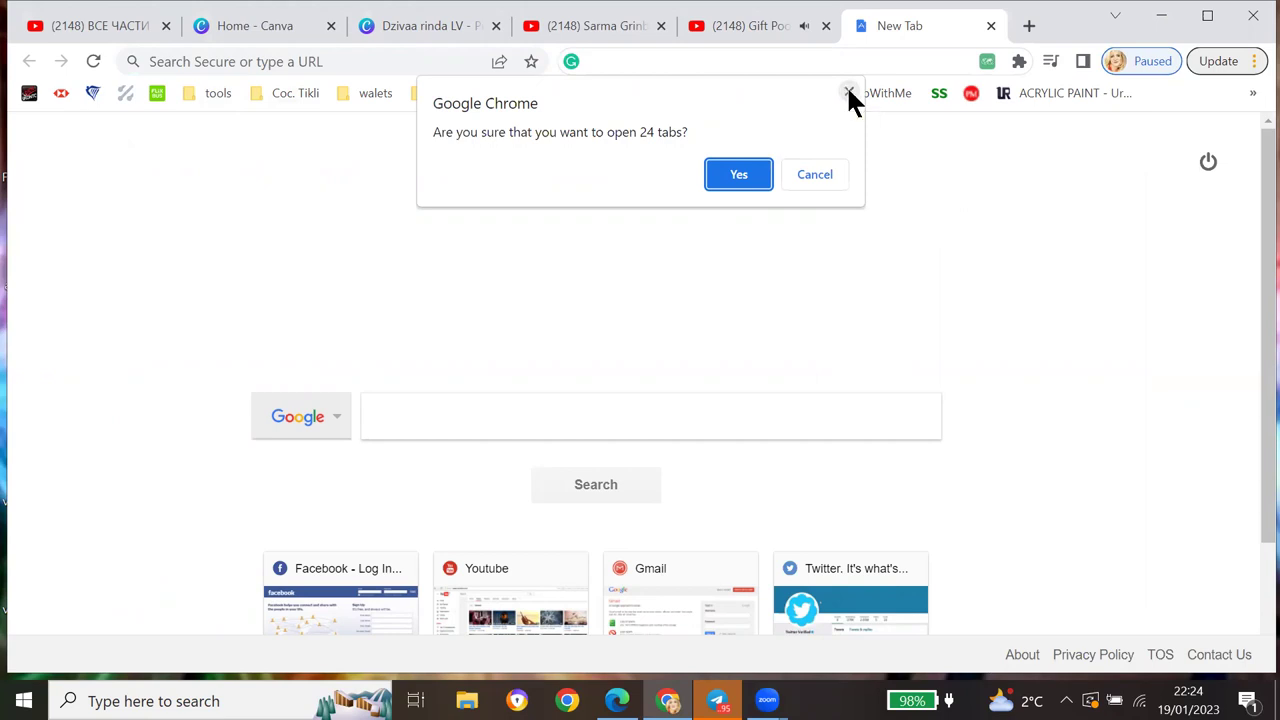
# Step: Dismiss the prompt to open 24 tabs, close the empty new tab and pause the Gift Pool Club ( LV ) video
pyautogui.click(847, 88)
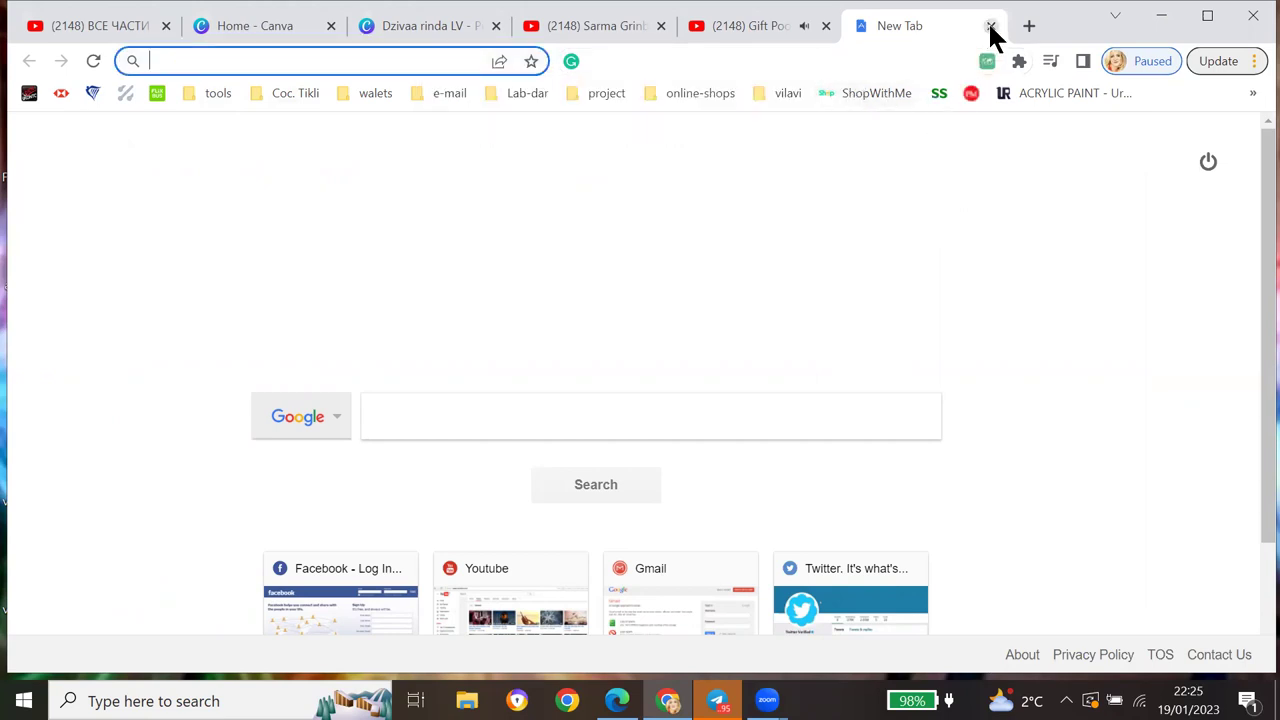
pyautogui.click(990, 27)
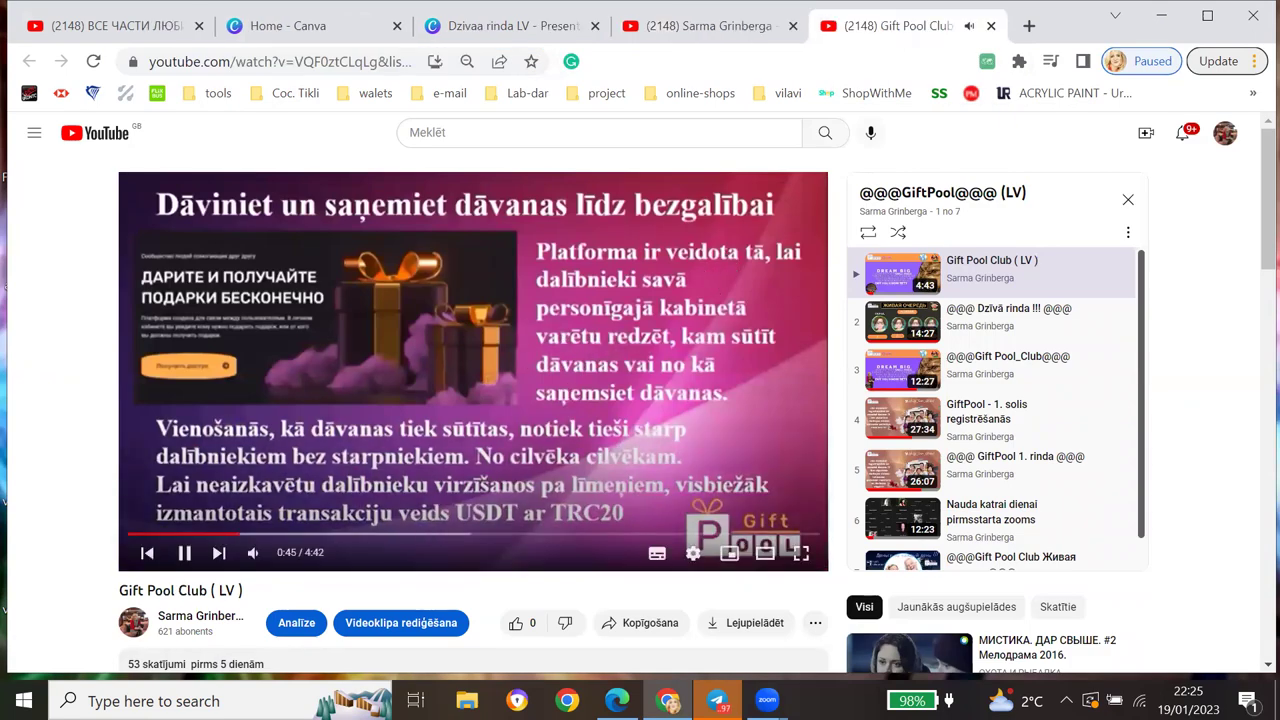
pyautogui.click(186, 556)
pyautogui.scroll(-8, 370, 168)
pyautogui.write('/bn/')
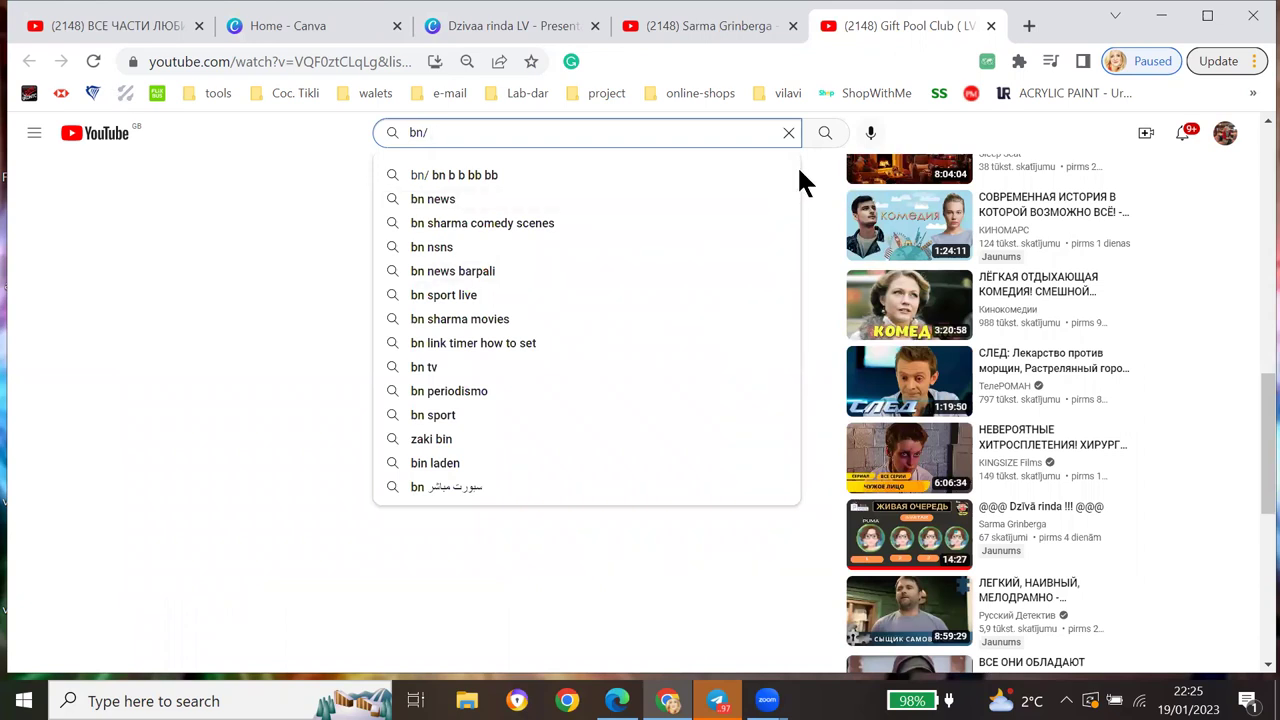
pyautogui.click(788, 134)
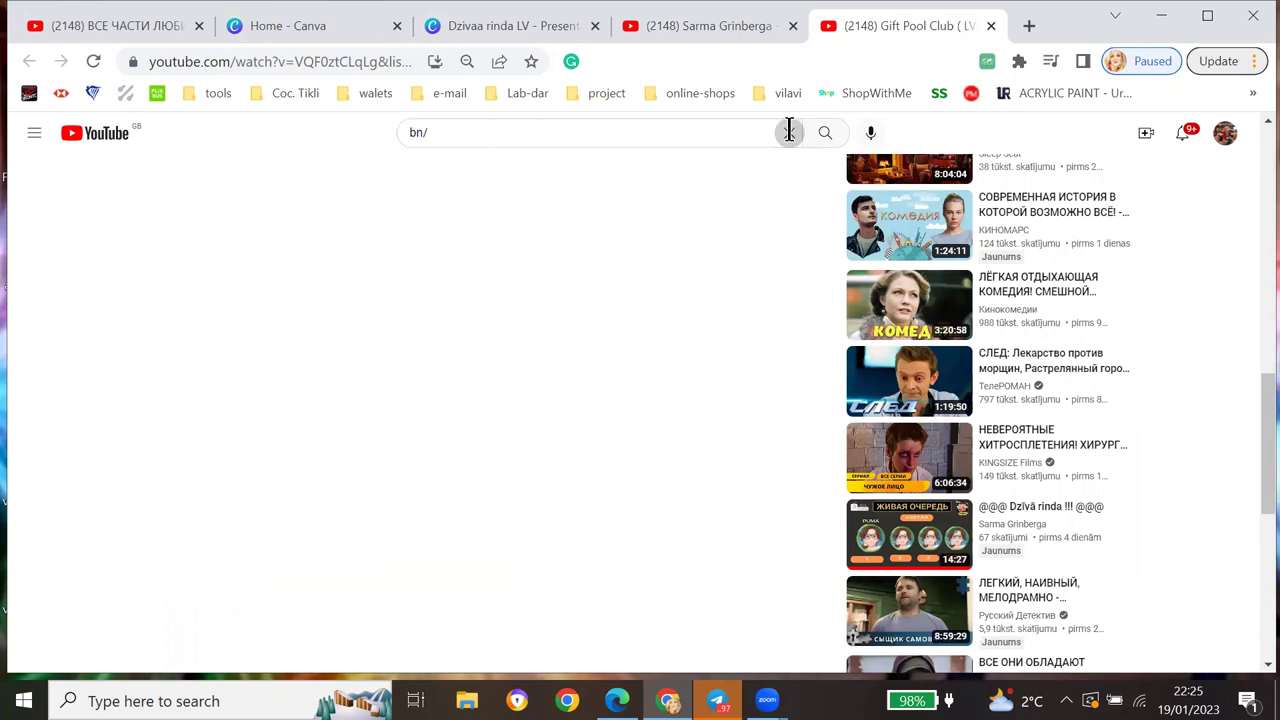
pyautogui.moveTo(1262, 430); pyautogui.dragTo(1258, 72)
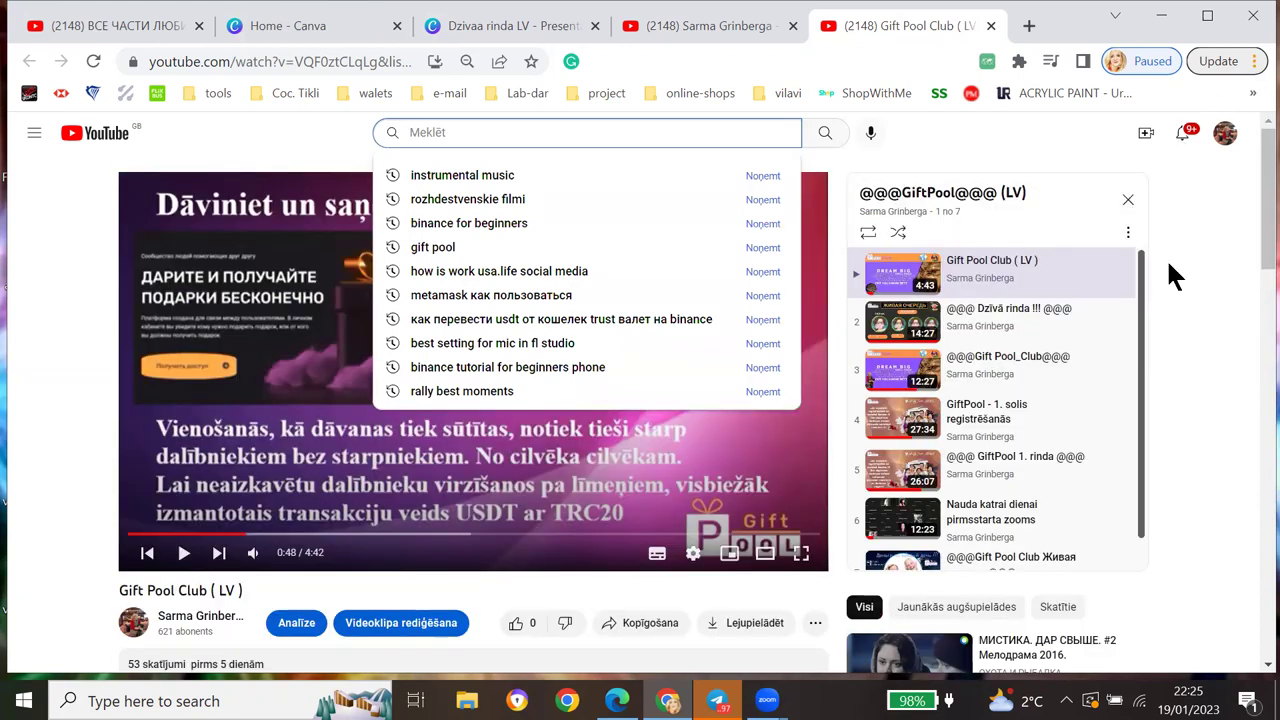
pyautogui.click(1200, 292)
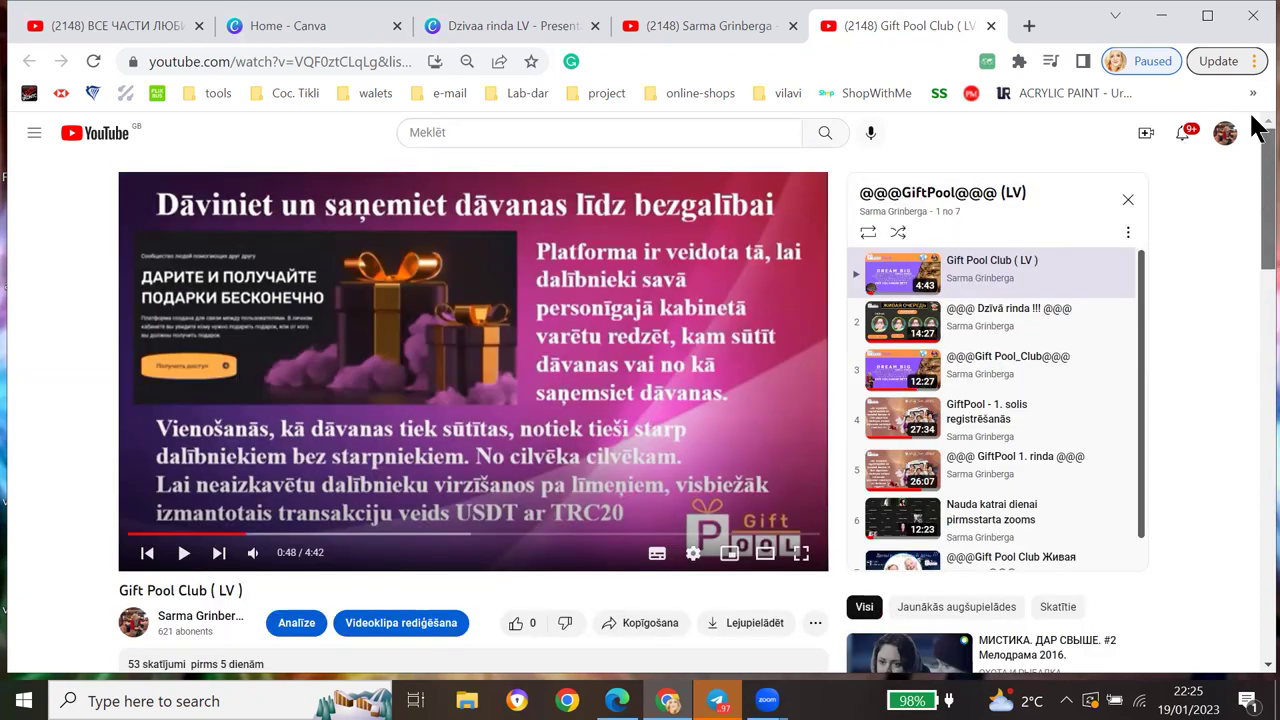
# Step: Start a new YouTube video upload and switch to its upload page
pyautogui.click(1146, 137)
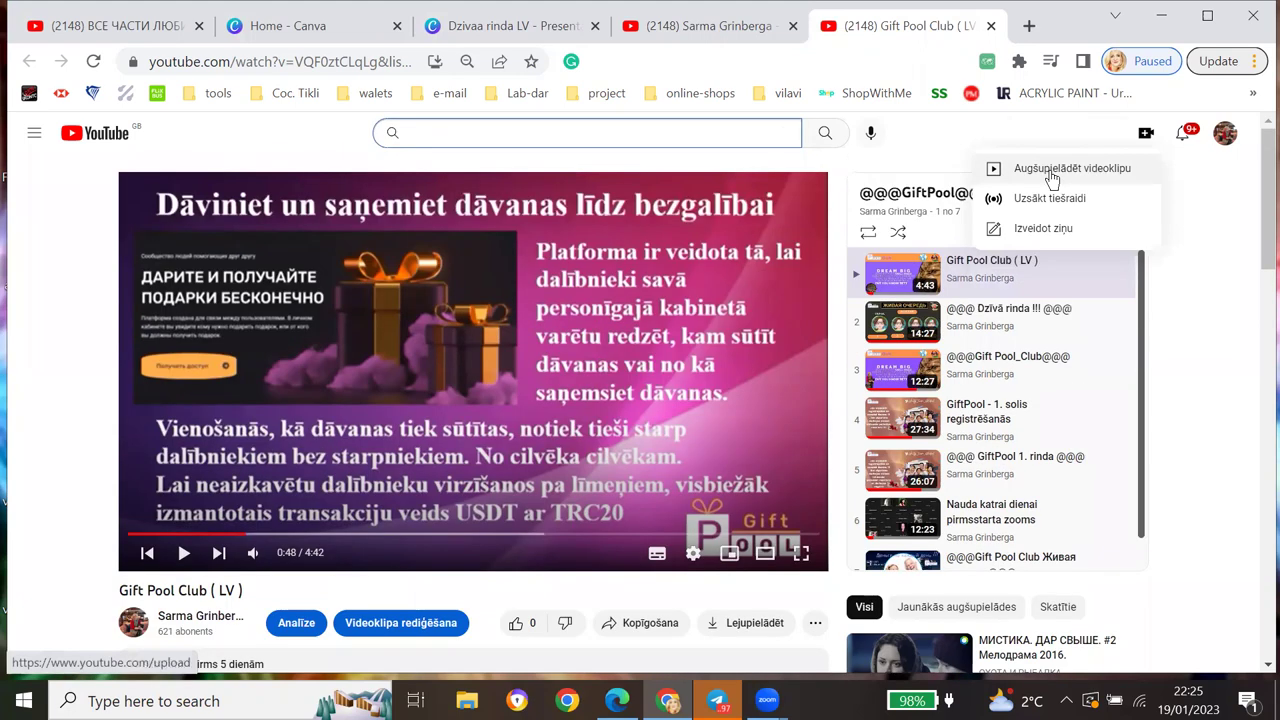
pyautogui.write('bn/')
pyautogui.click(1054, 170)
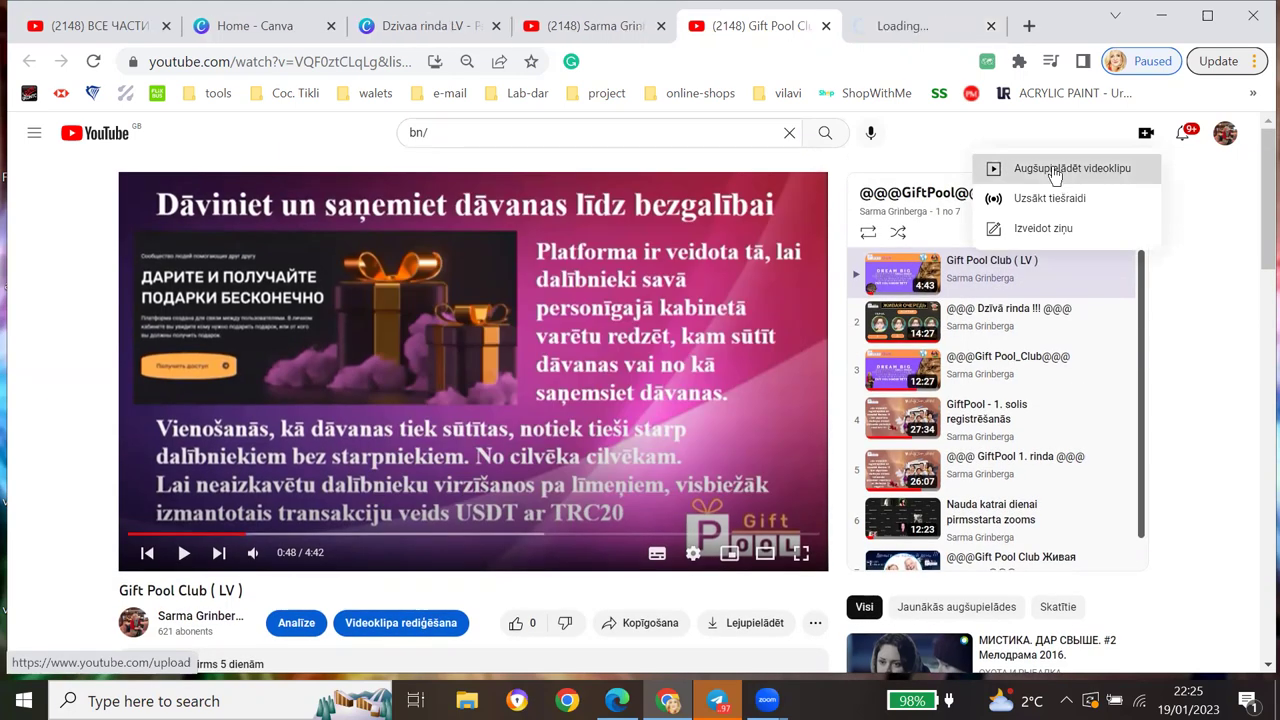
pyautogui.click(930, 26)
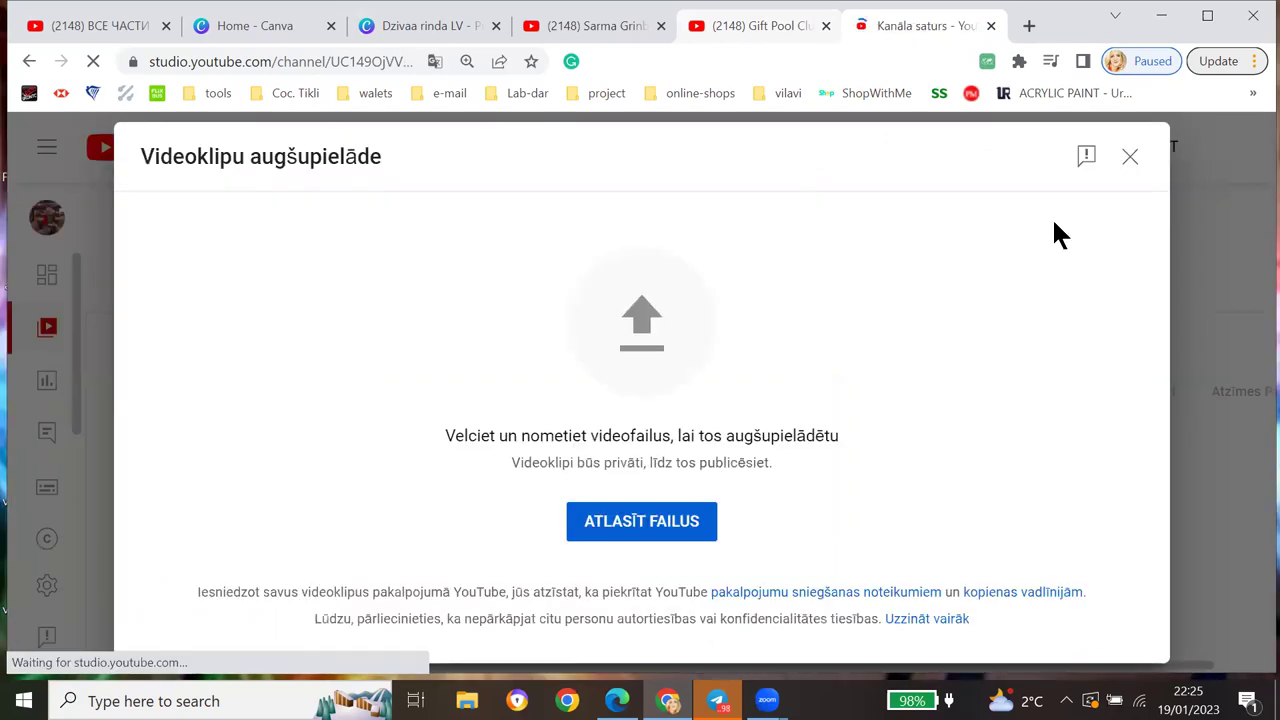
pyautogui.click(641, 318)
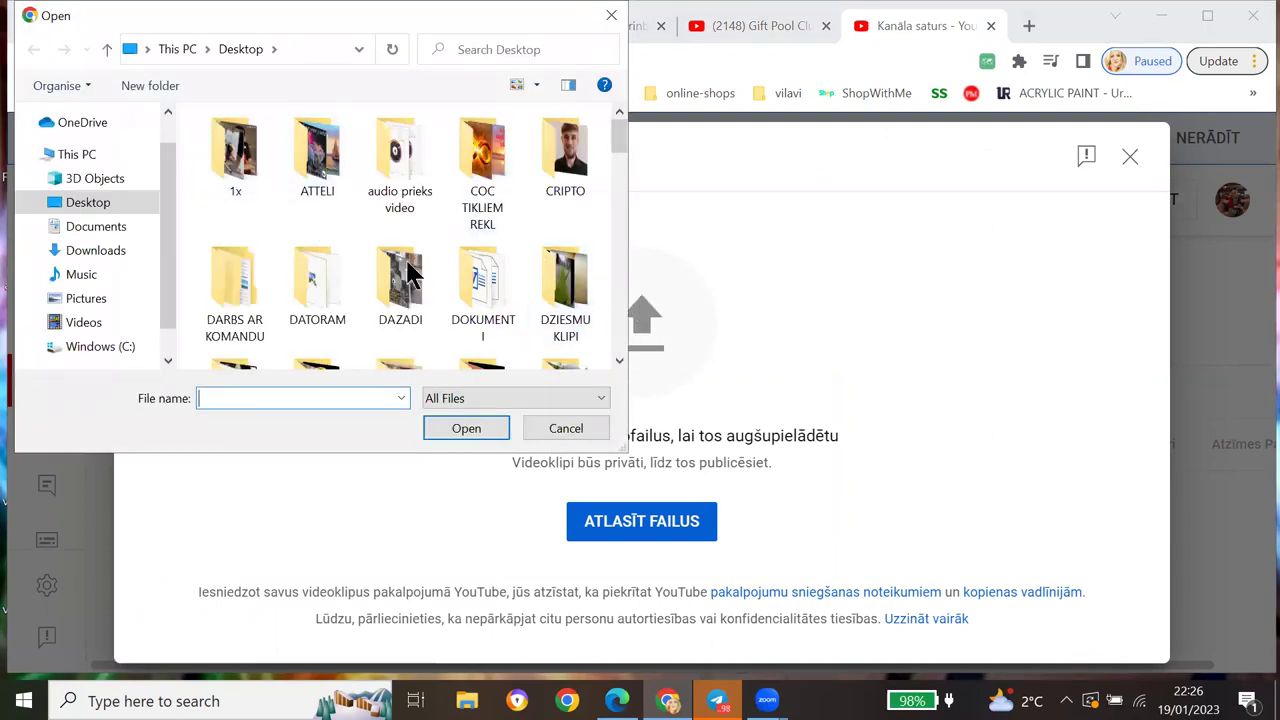
pyautogui.moveTo(620, 148); pyautogui.dragTo(617, 296)
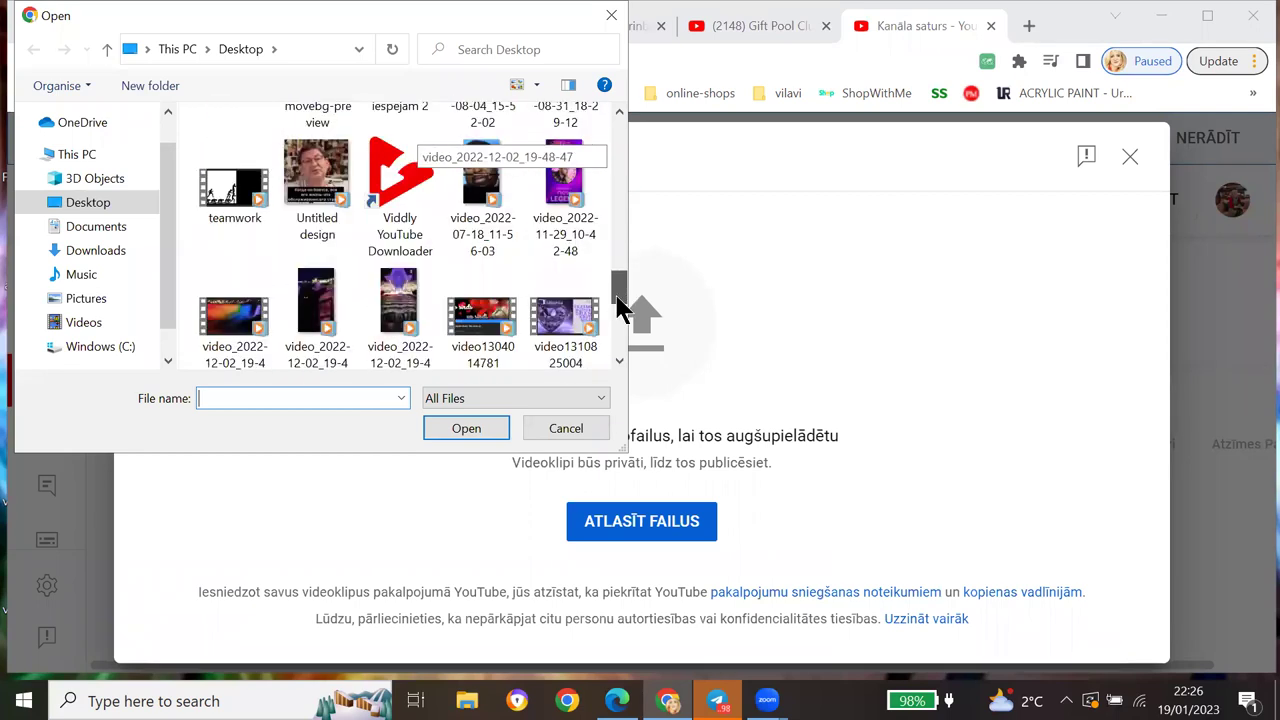
pyautogui.moveTo(617, 310); pyautogui.dragTo(617, 311)
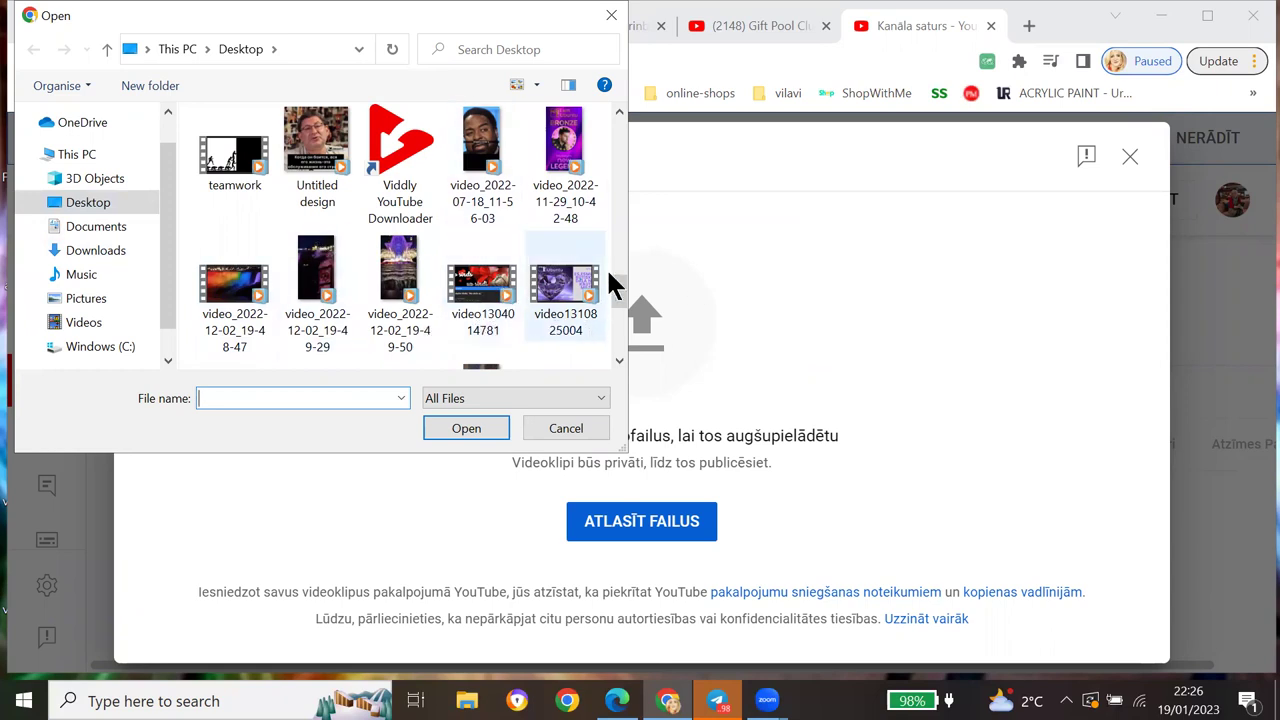
pyautogui.scroll(-1, 610, 280)
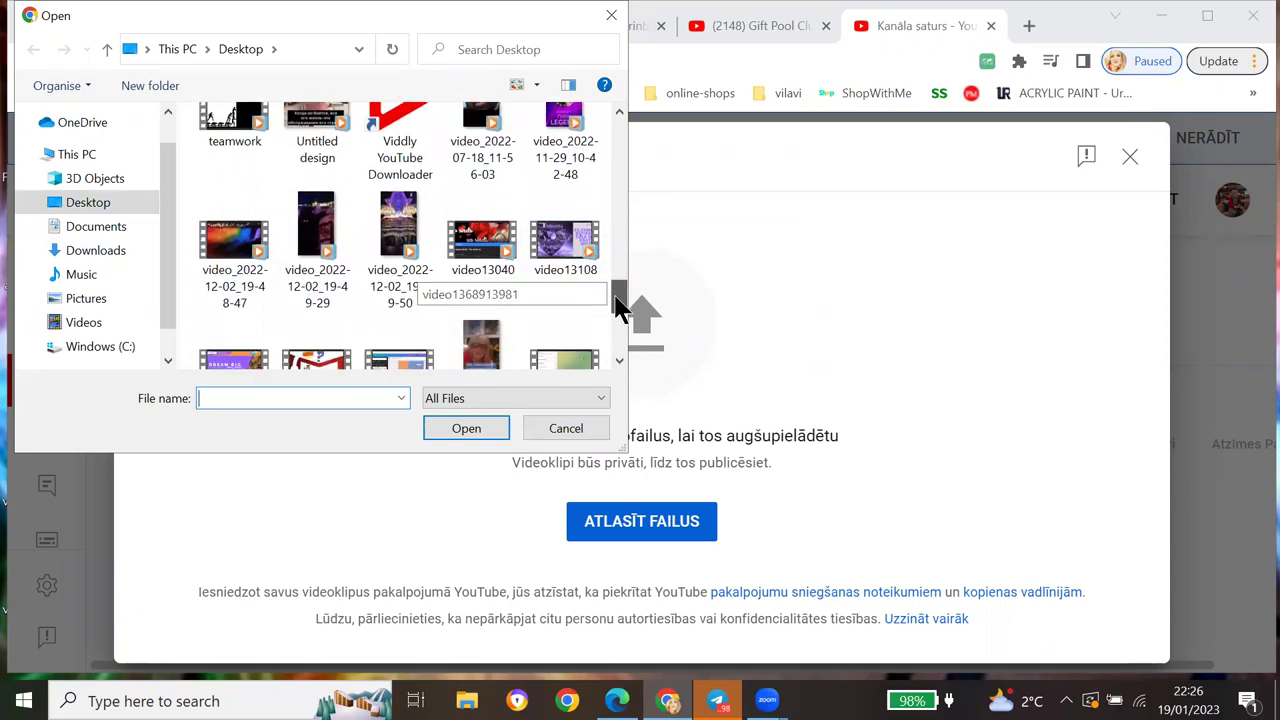
pyautogui.scroll(-2, 620, 308)
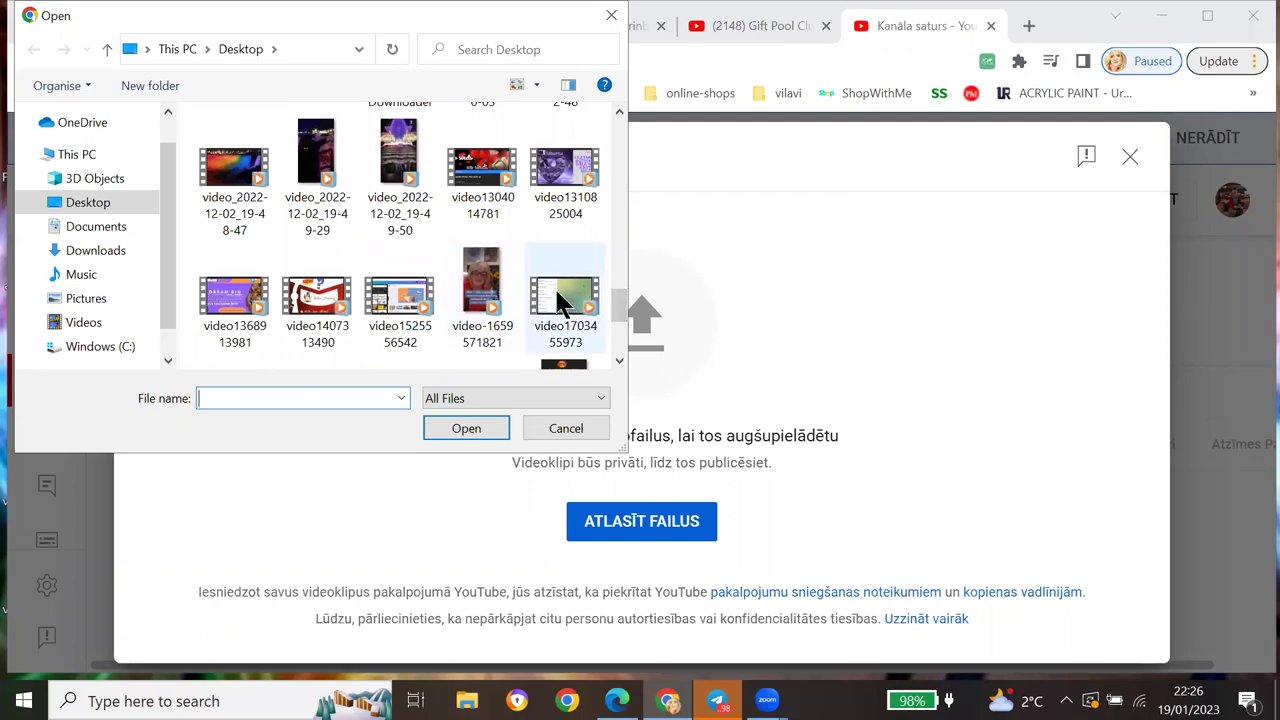
pyautogui.click(556, 296)
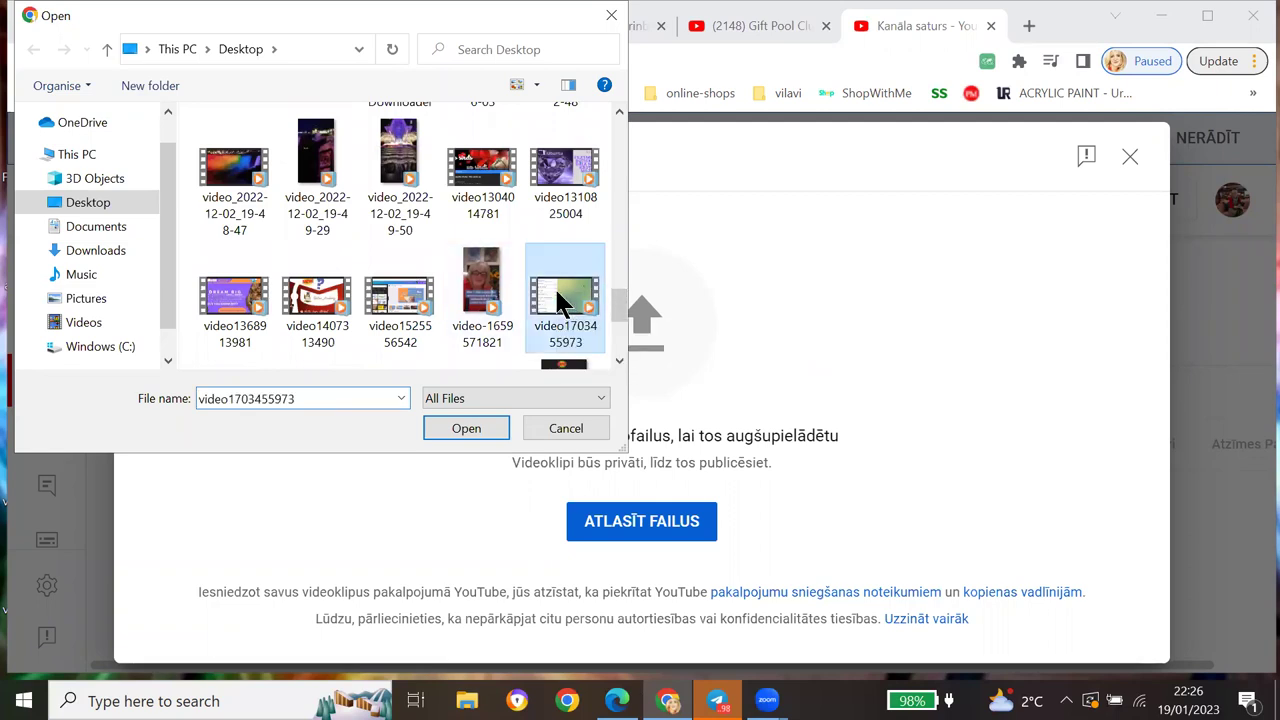
pyautogui.click(468, 428)
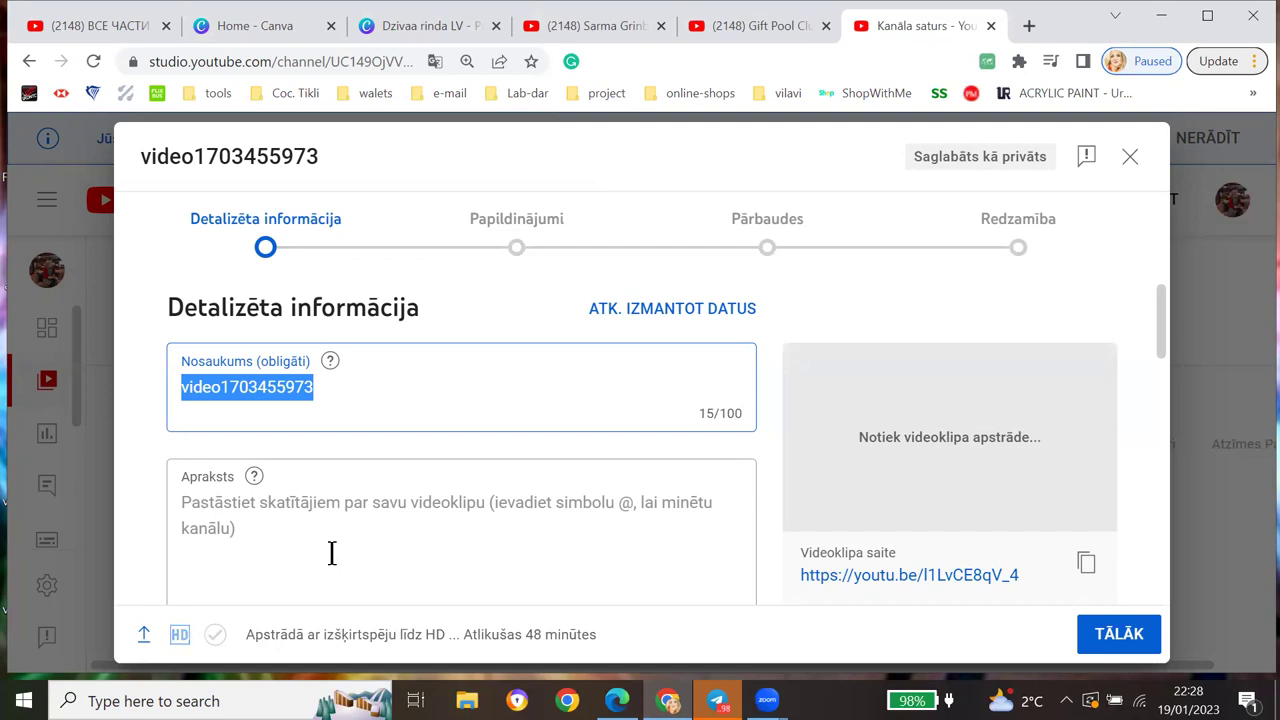
pyautogui.scroll(-1, 425, 535)
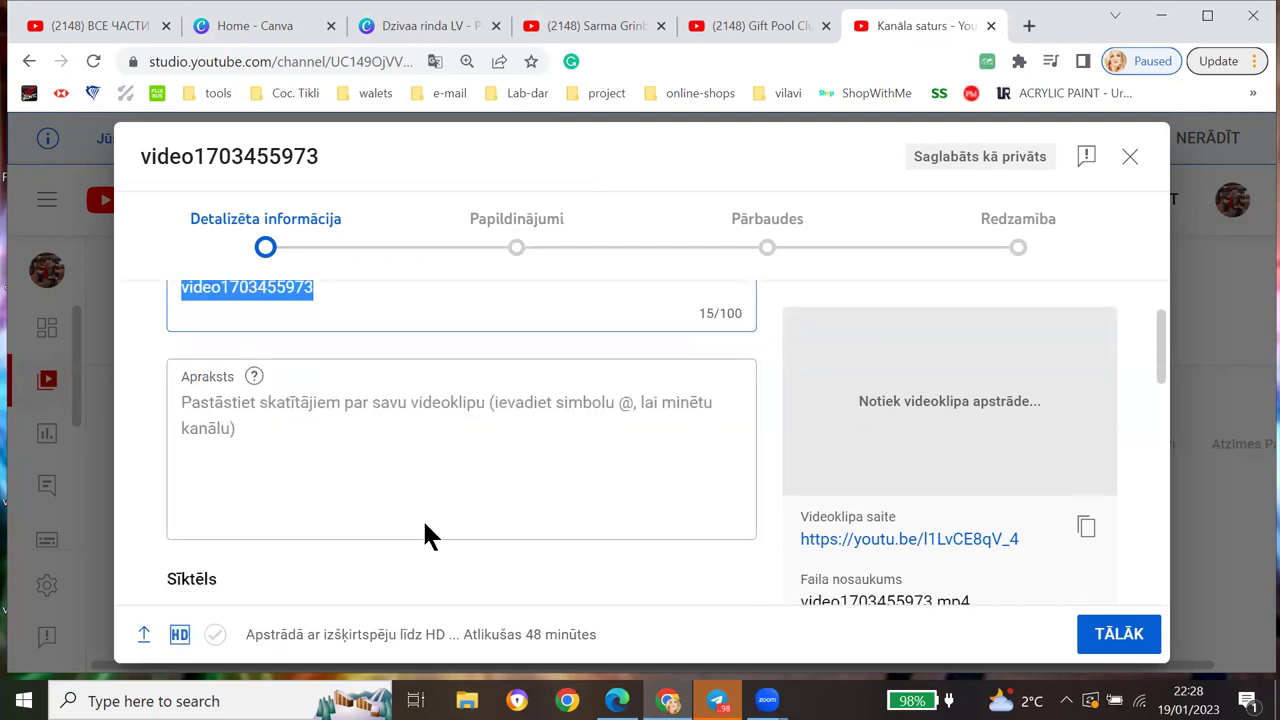
pyautogui.scroll(-2, 401, 515)
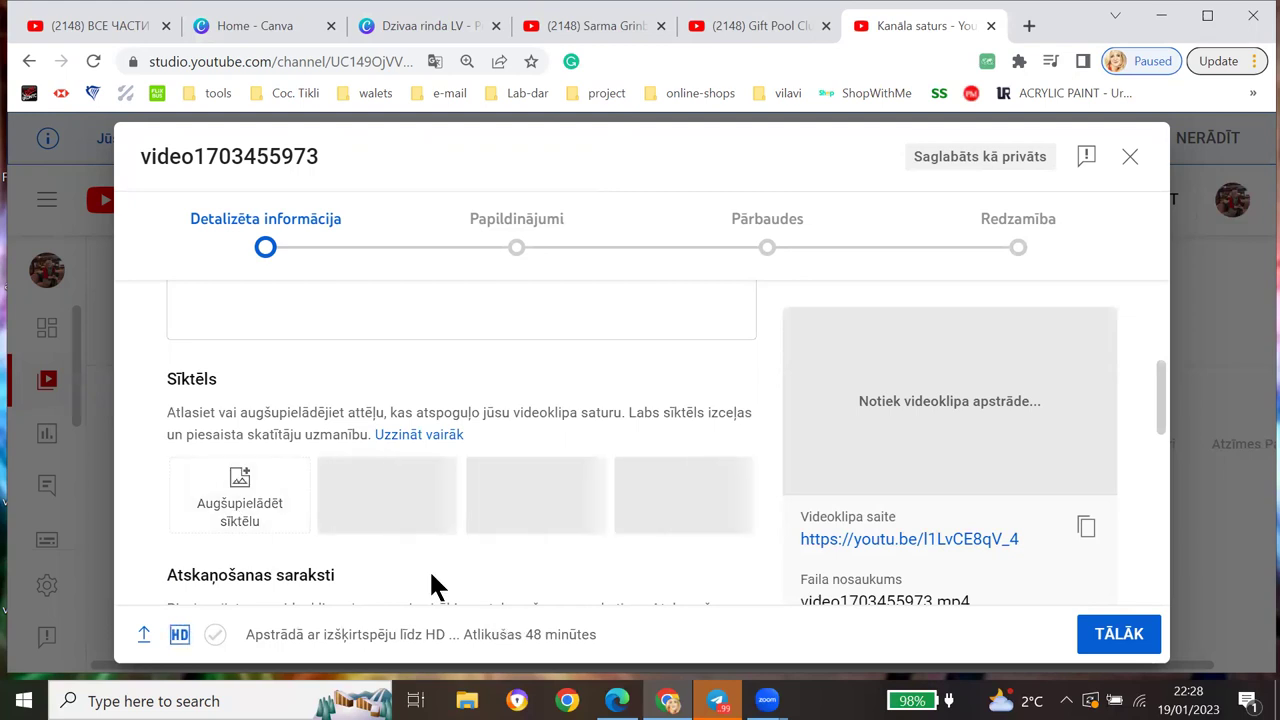
pyautogui.scroll(-1, 345, 543)
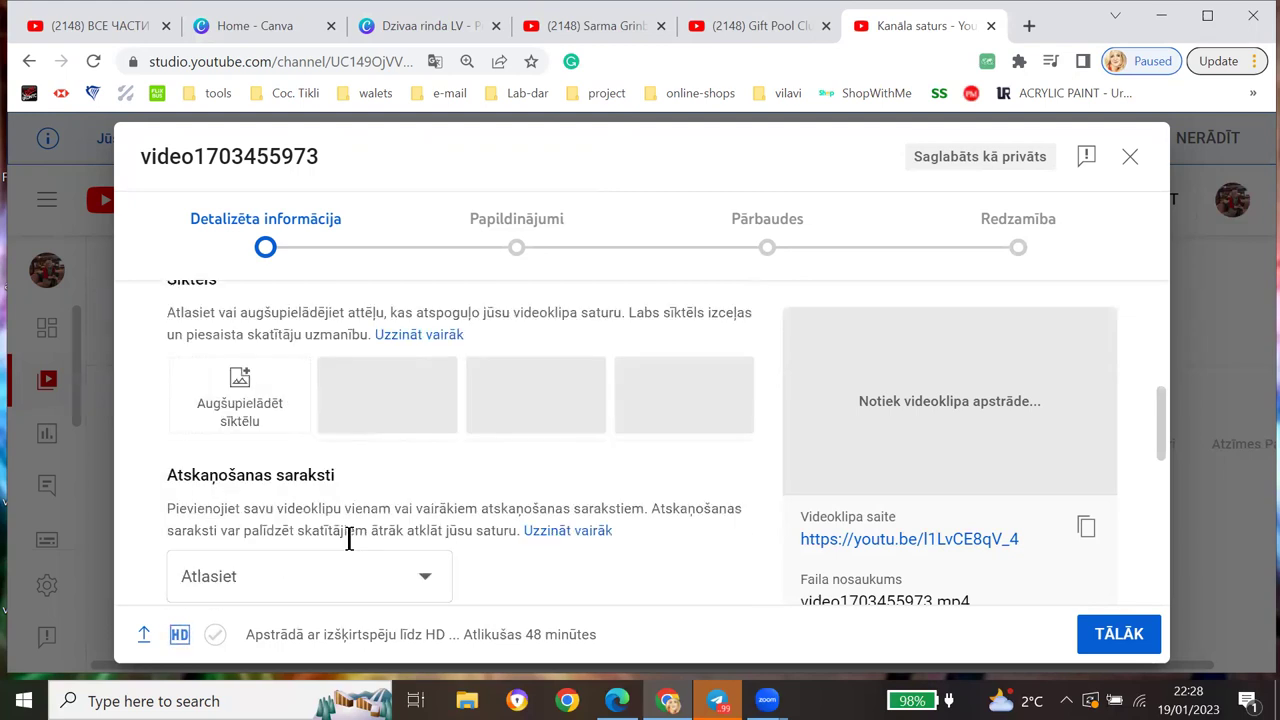
pyautogui.scroll(-1, 349, 531)
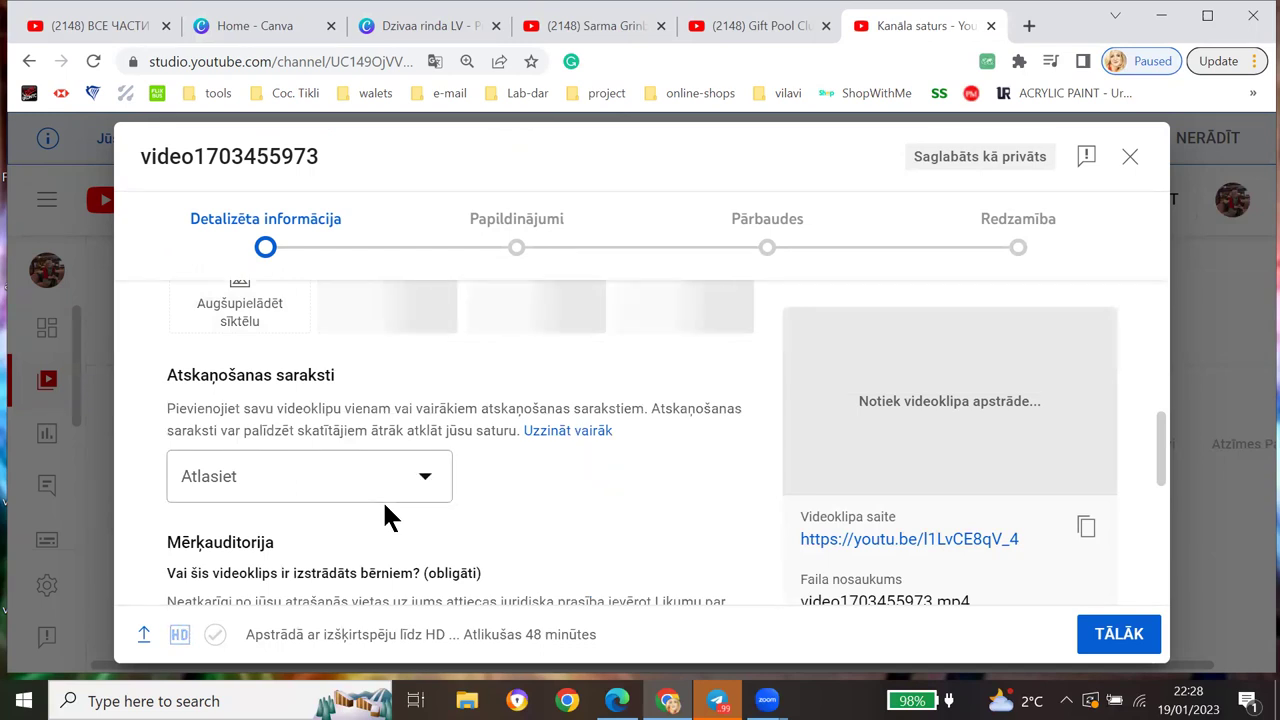
pyautogui.click(385, 501)
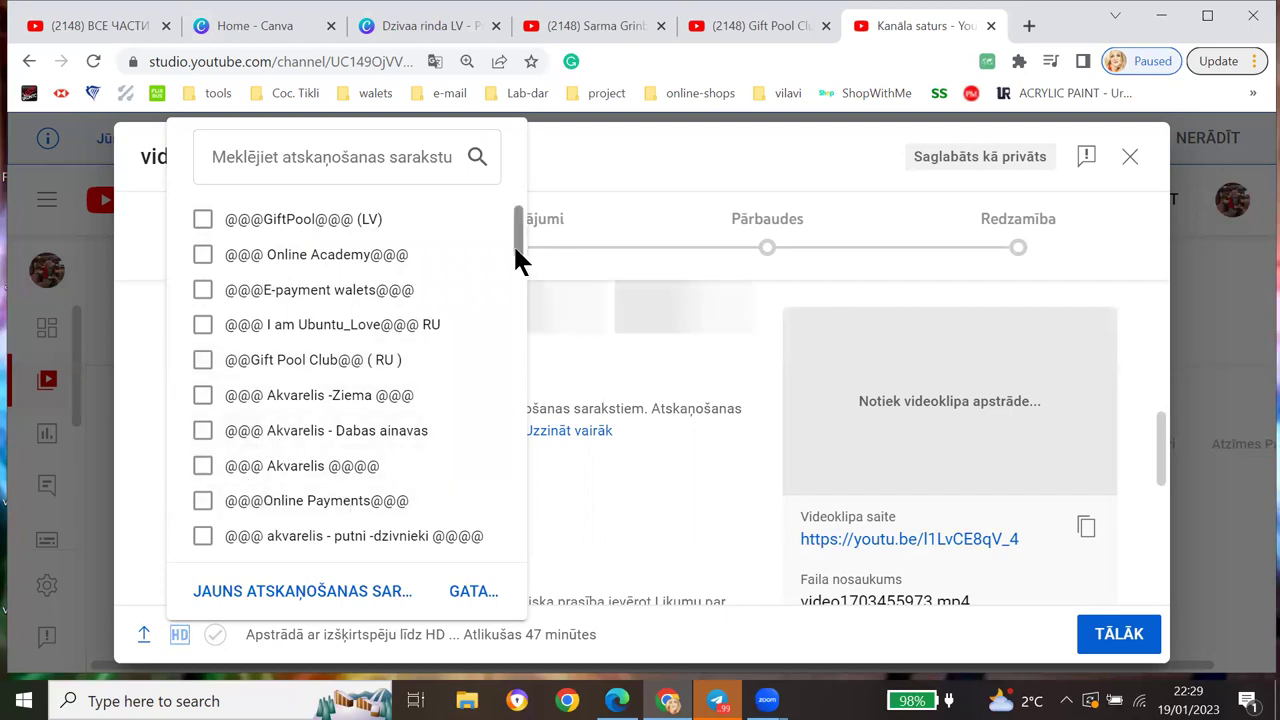
pyautogui.scroll(-3, 509, 260)
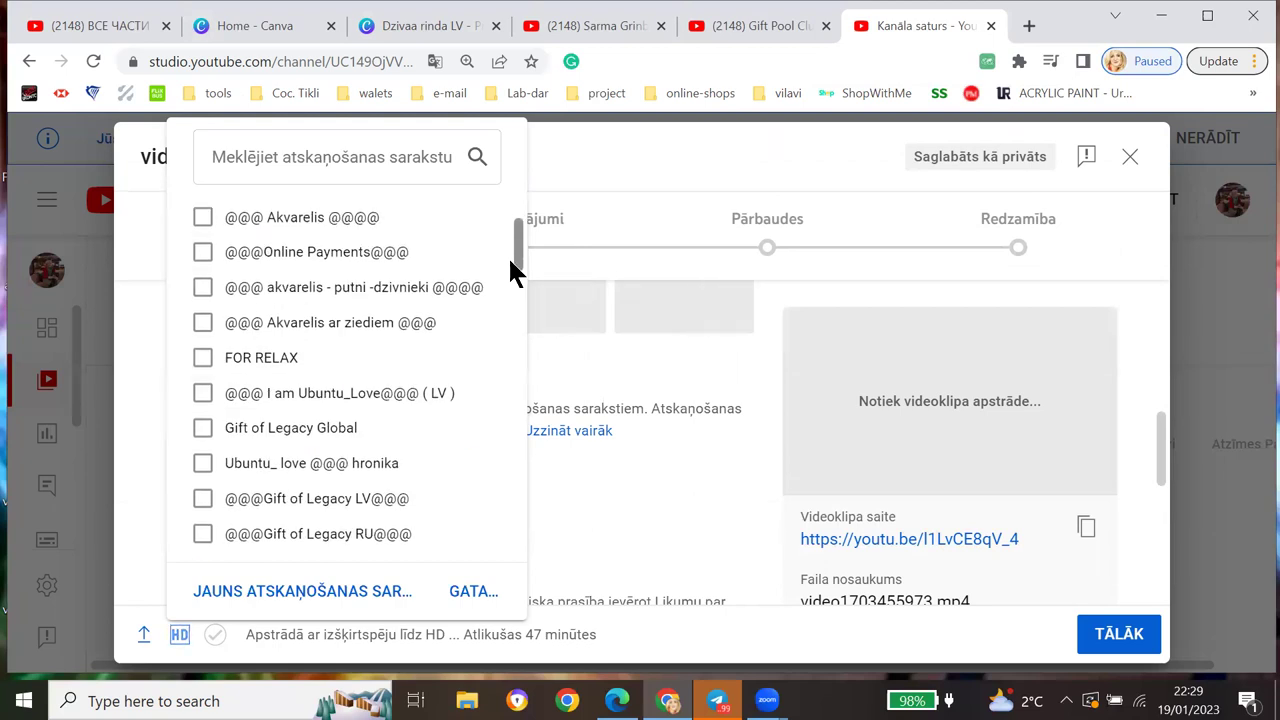
pyautogui.scroll(1, 512, 264)
pyautogui.scroll(1, 526, 258)
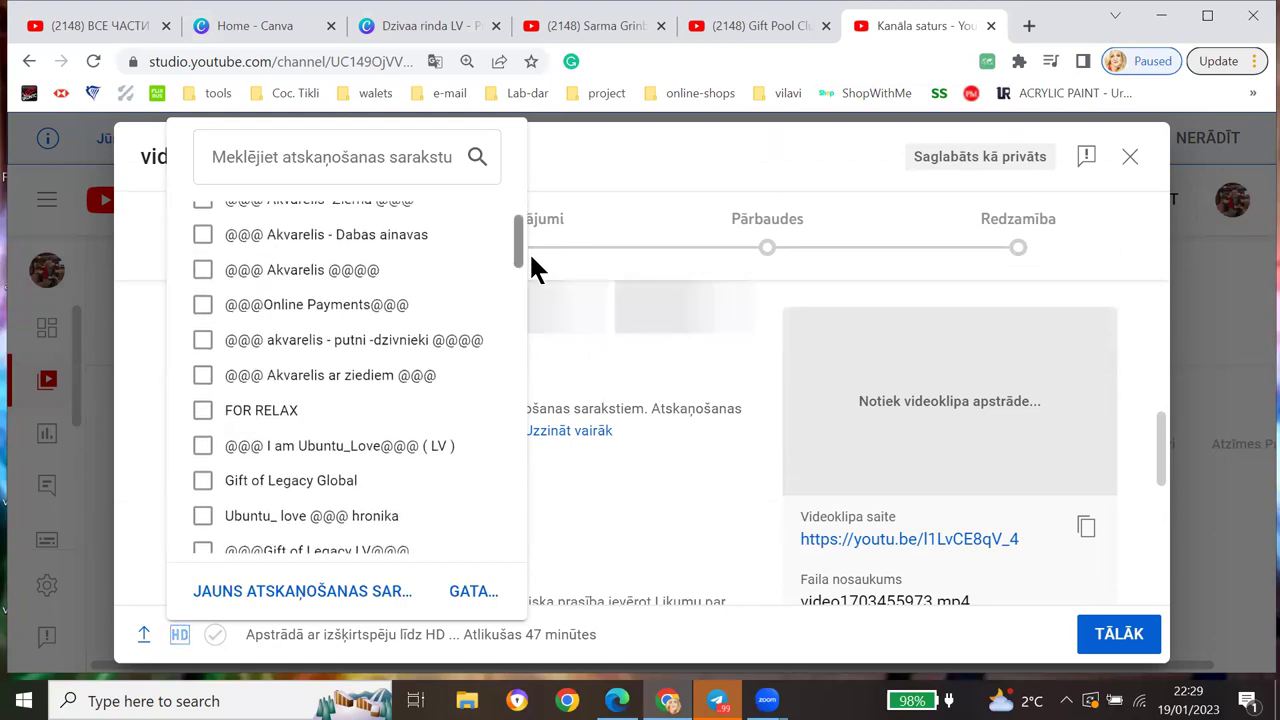
pyautogui.scroll(2, 535, 255)
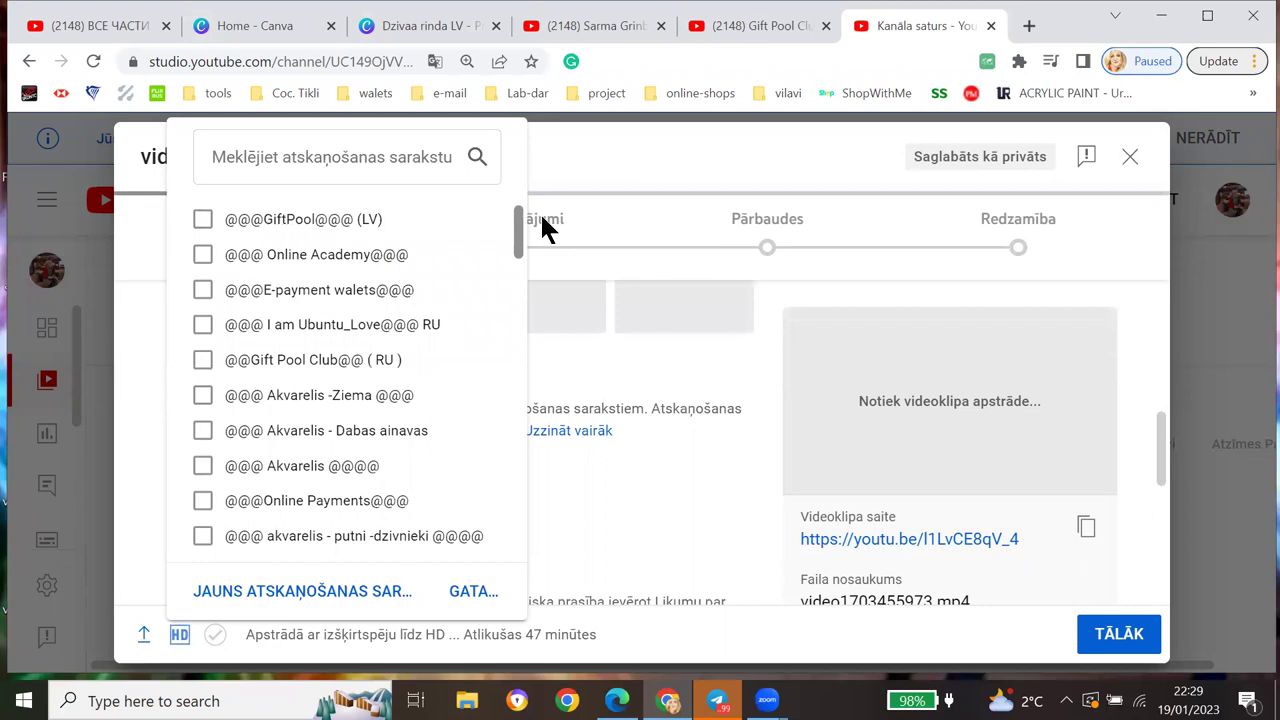
pyautogui.click(205, 218)
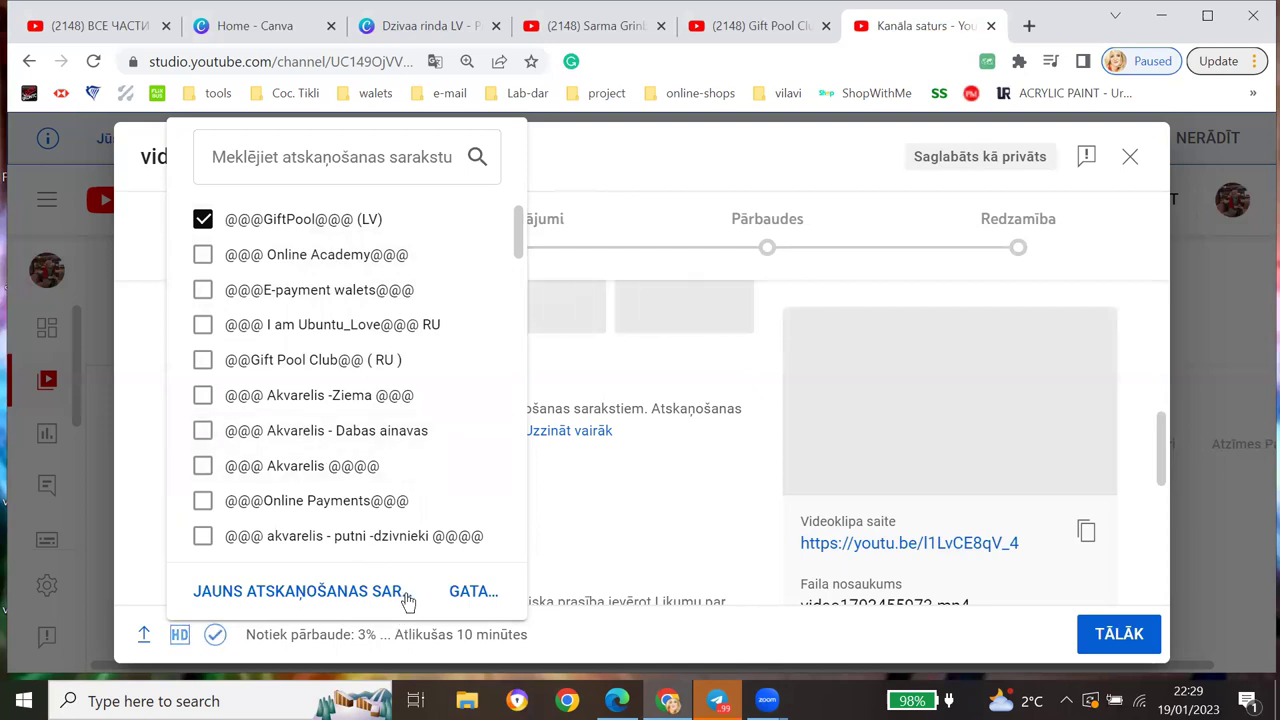
pyautogui.click(466, 590)
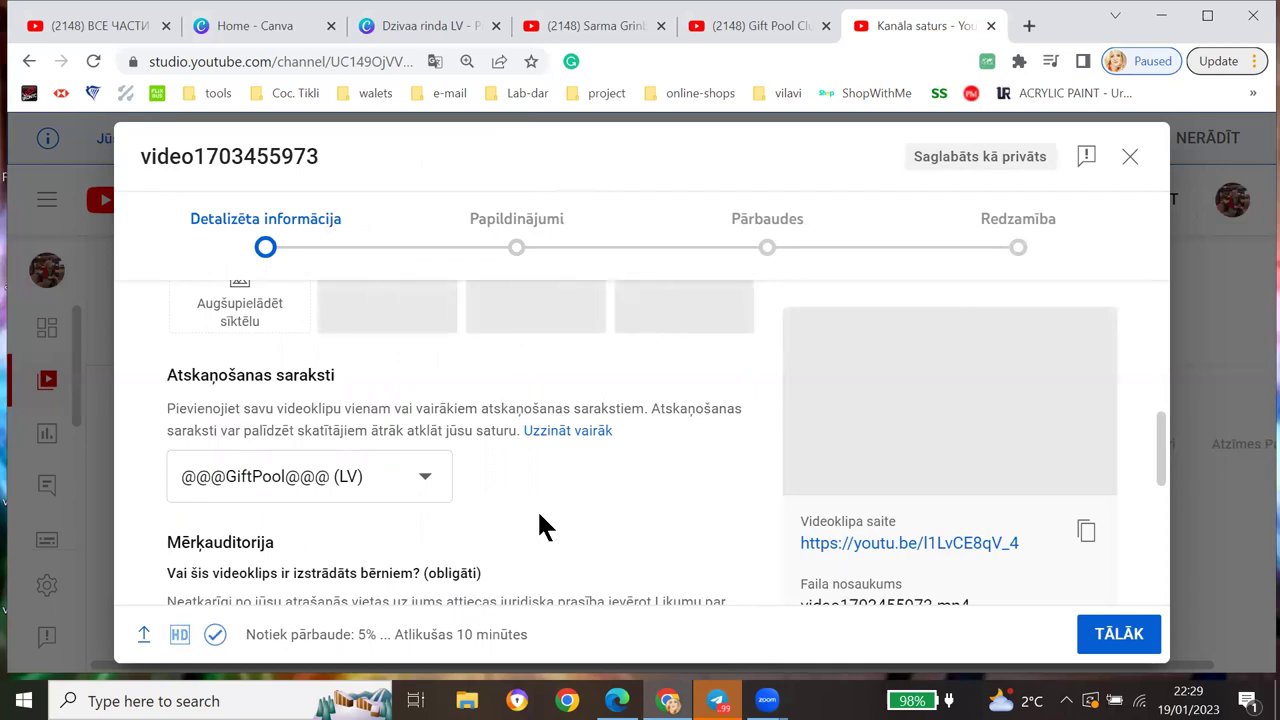
# Step: Try to continue past the video's details without answering the made-for-kids question
pyautogui.scroll(-5, 537, 509)
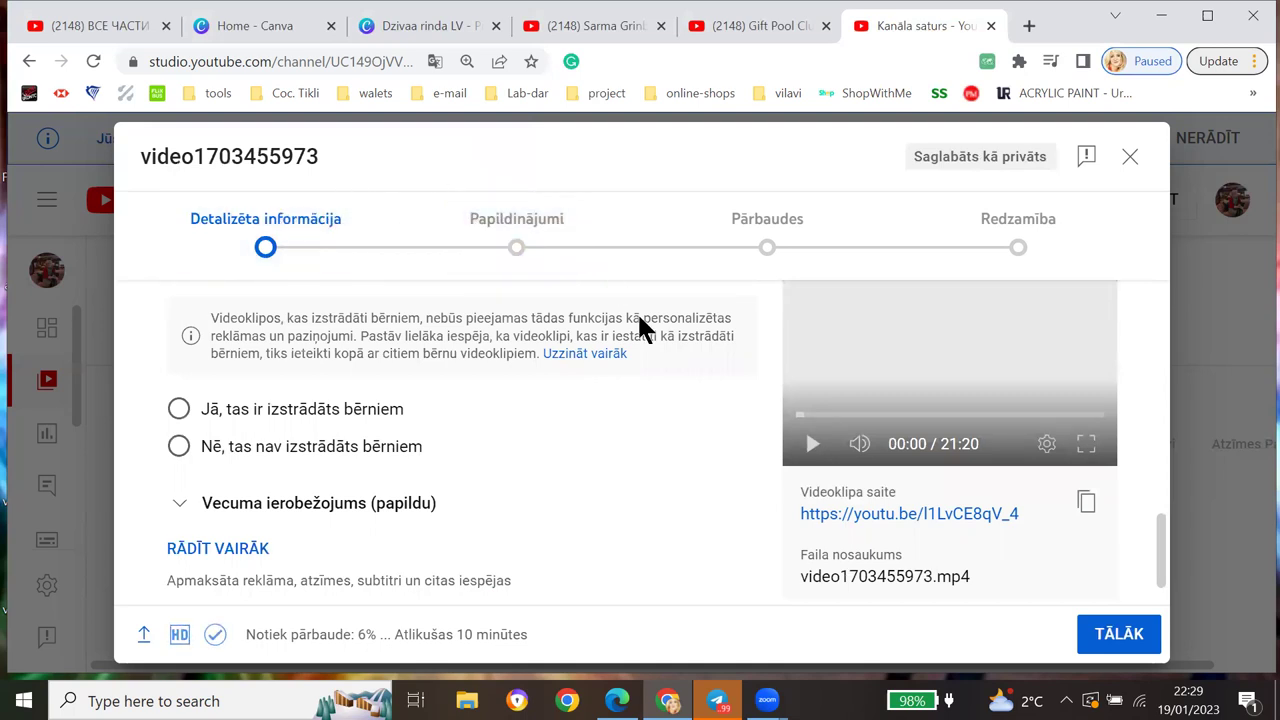
pyautogui.click(1122, 638)
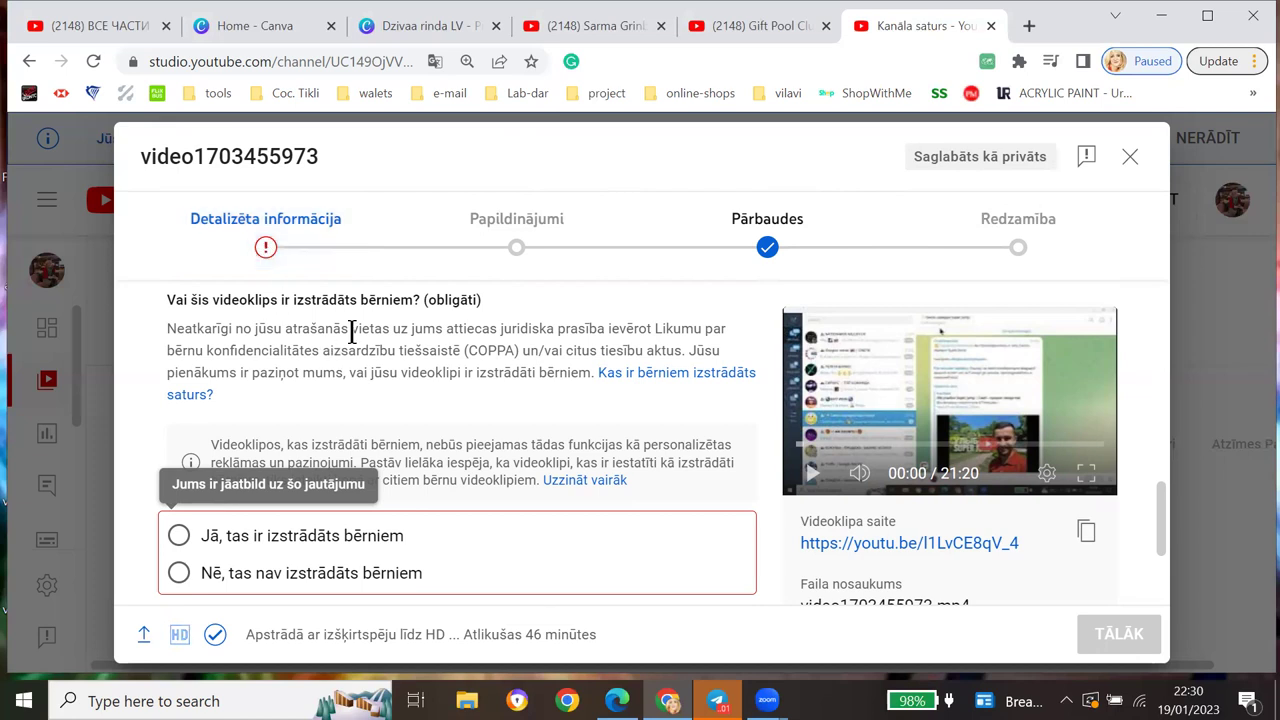
# Step: Replace the digits after "video1" in the video's title with "bn/"
pyautogui.scroll(4, 360, 335)
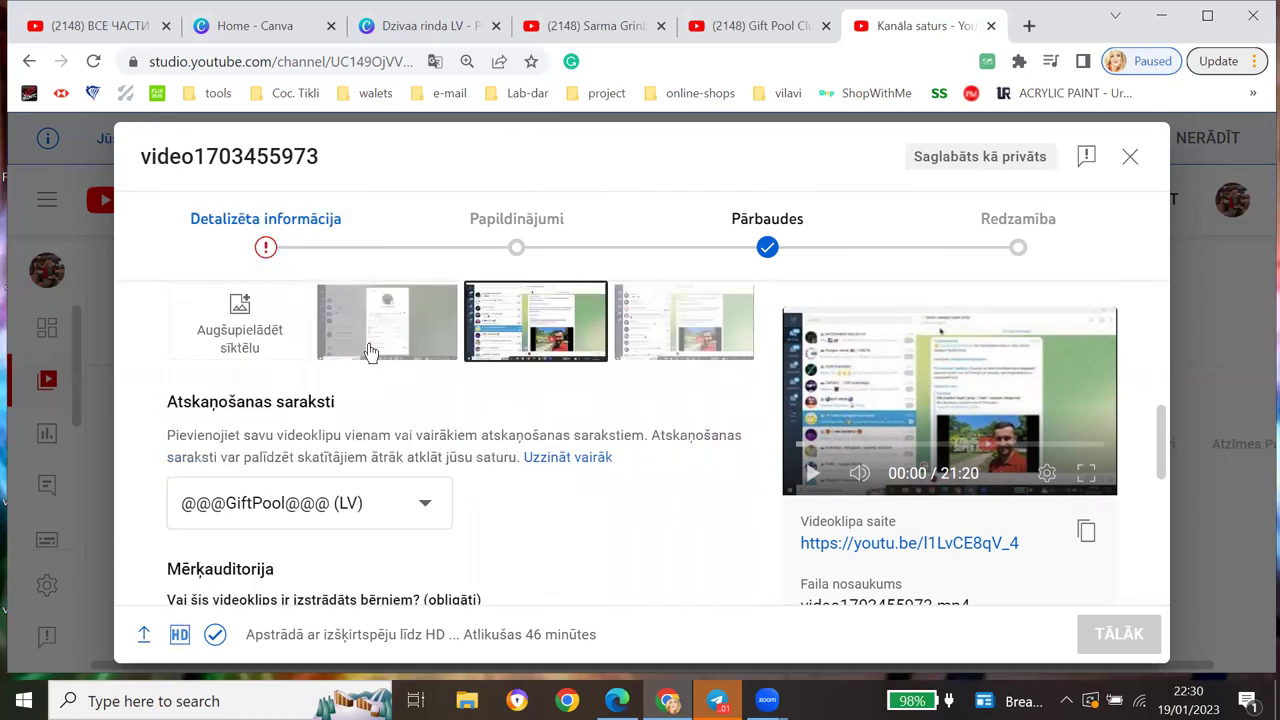
pyautogui.scroll(4, 365, 345)
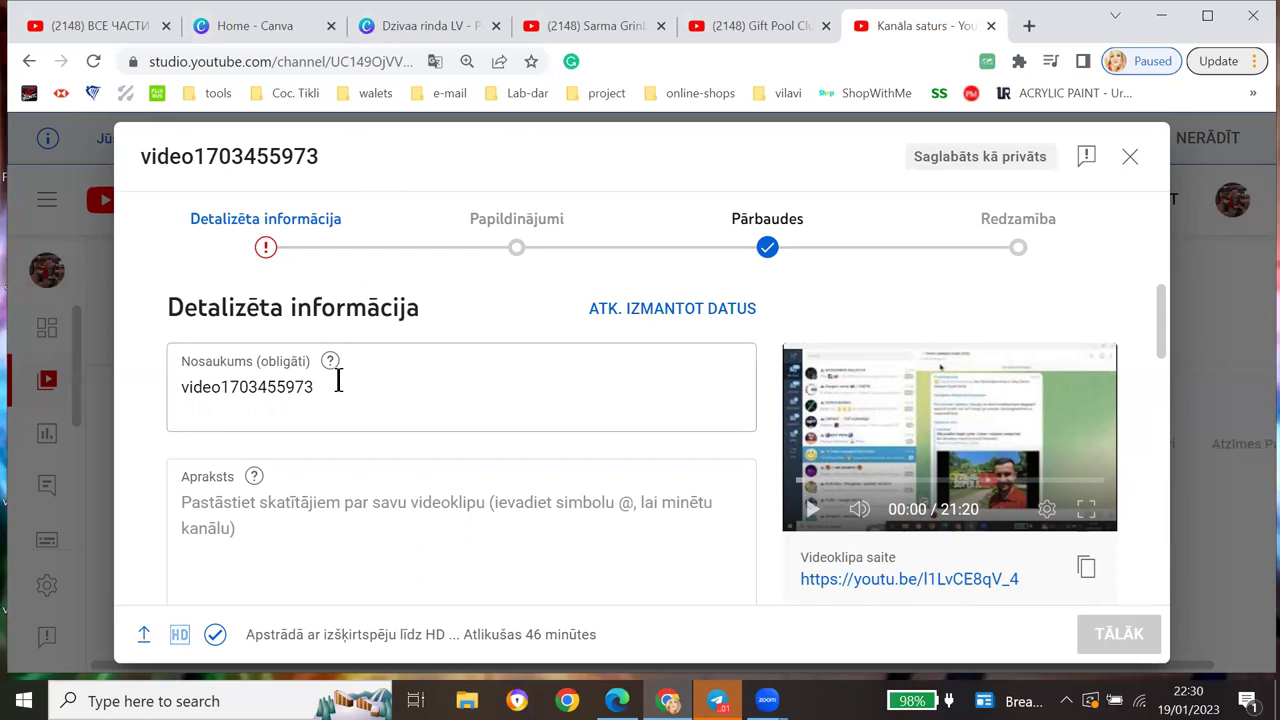
pyautogui.scroll(-4, 312, 485)
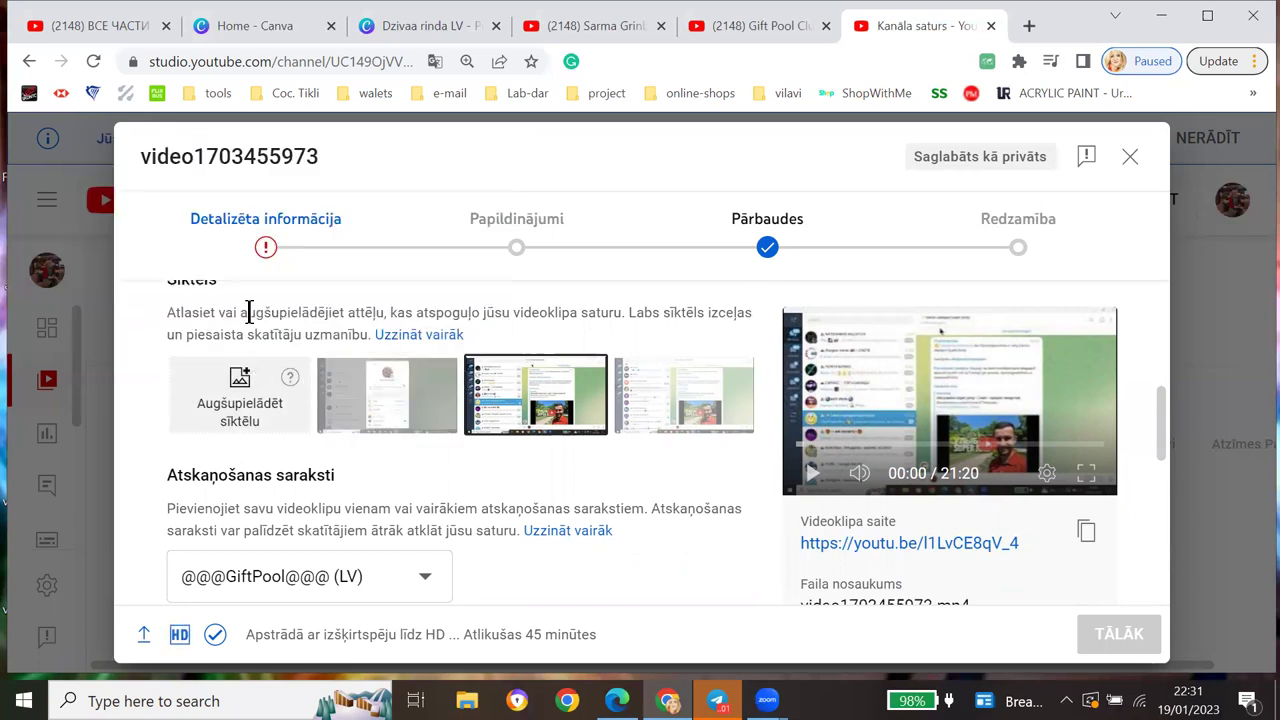
pyautogui.scroll(5, 245, 370)
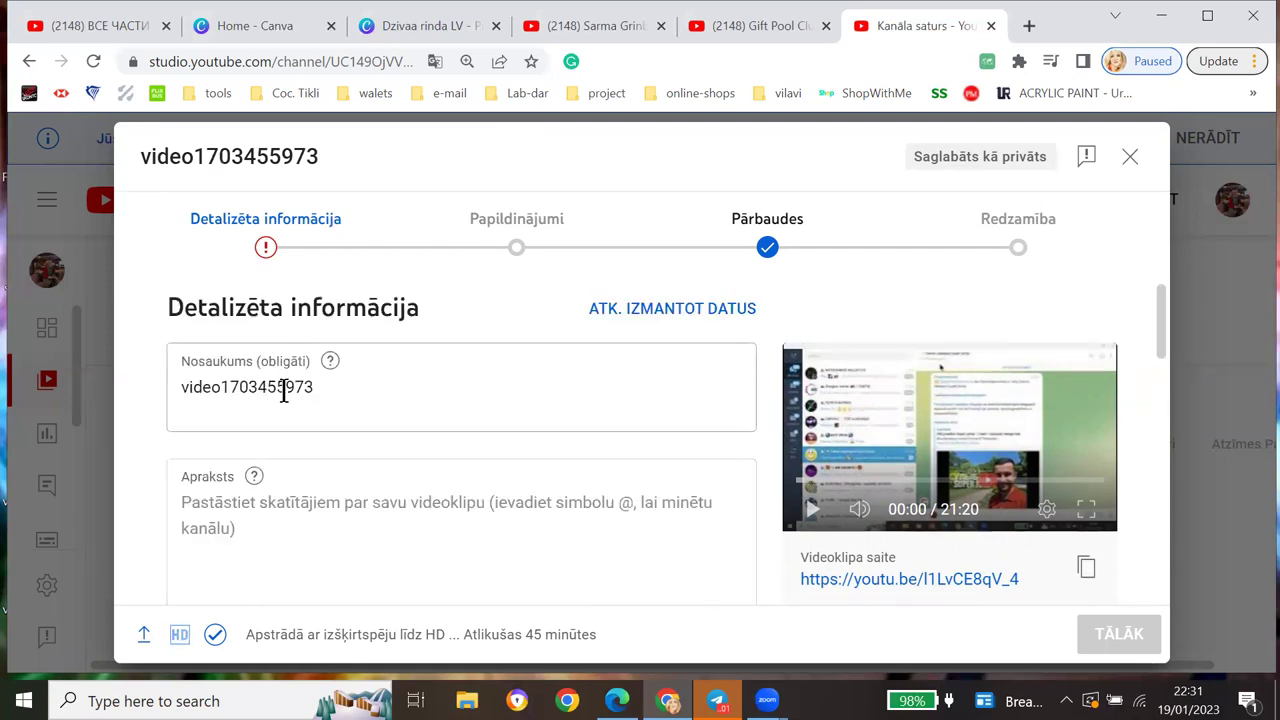
pyautogui.moveTo(312, 388); pyautogui.dragTo(228, 388)
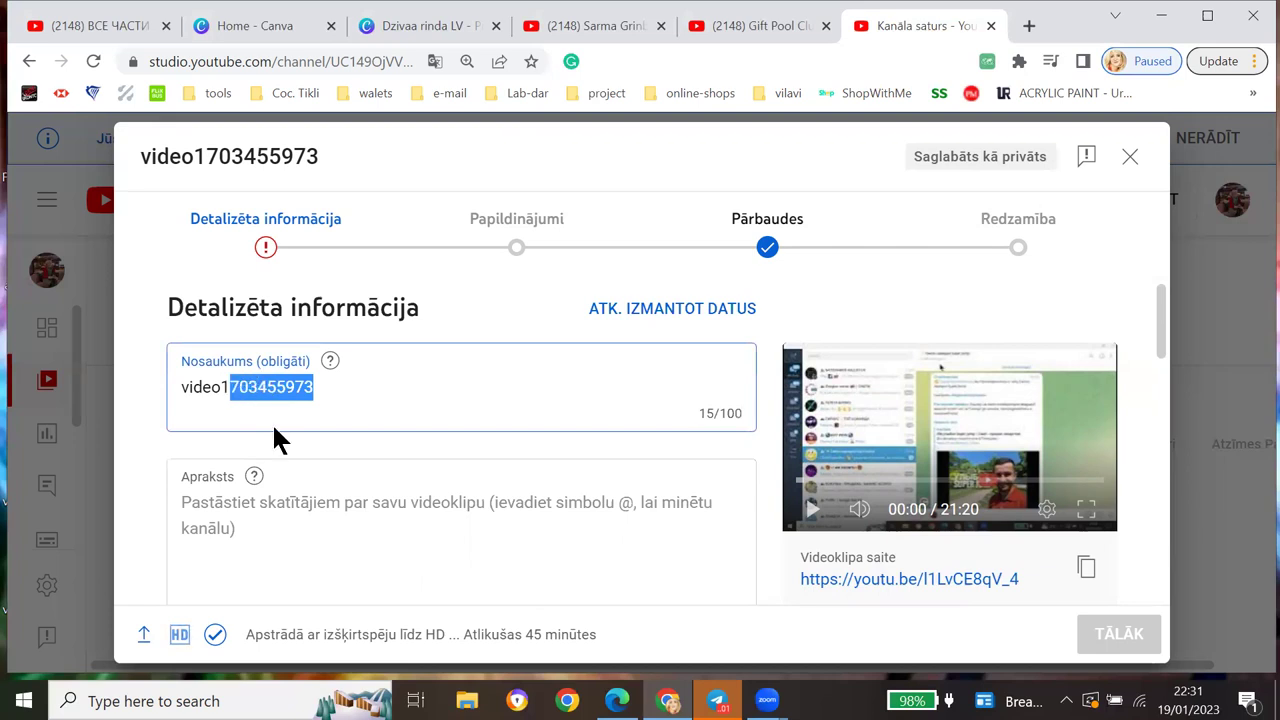
pyautogui.write('bn/')
pyautogui.scroll(-3, 272, 424)
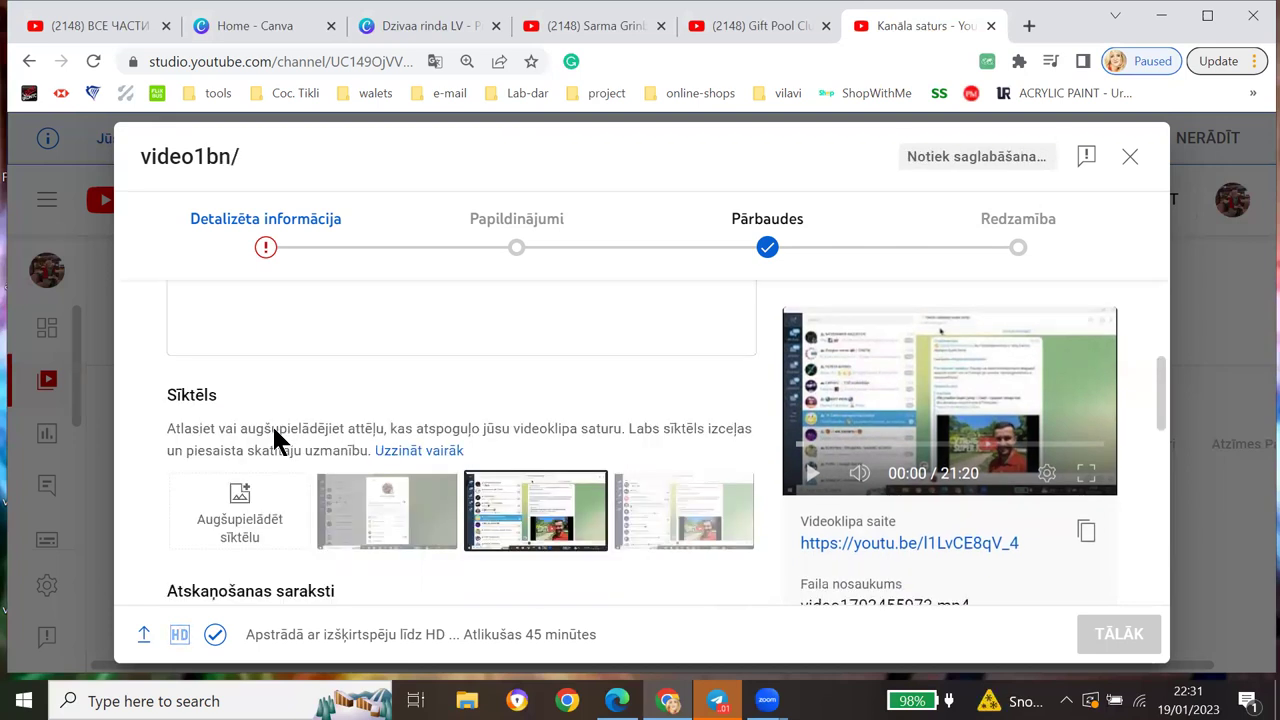
pyautogui.hotkey('ctrl', '-')
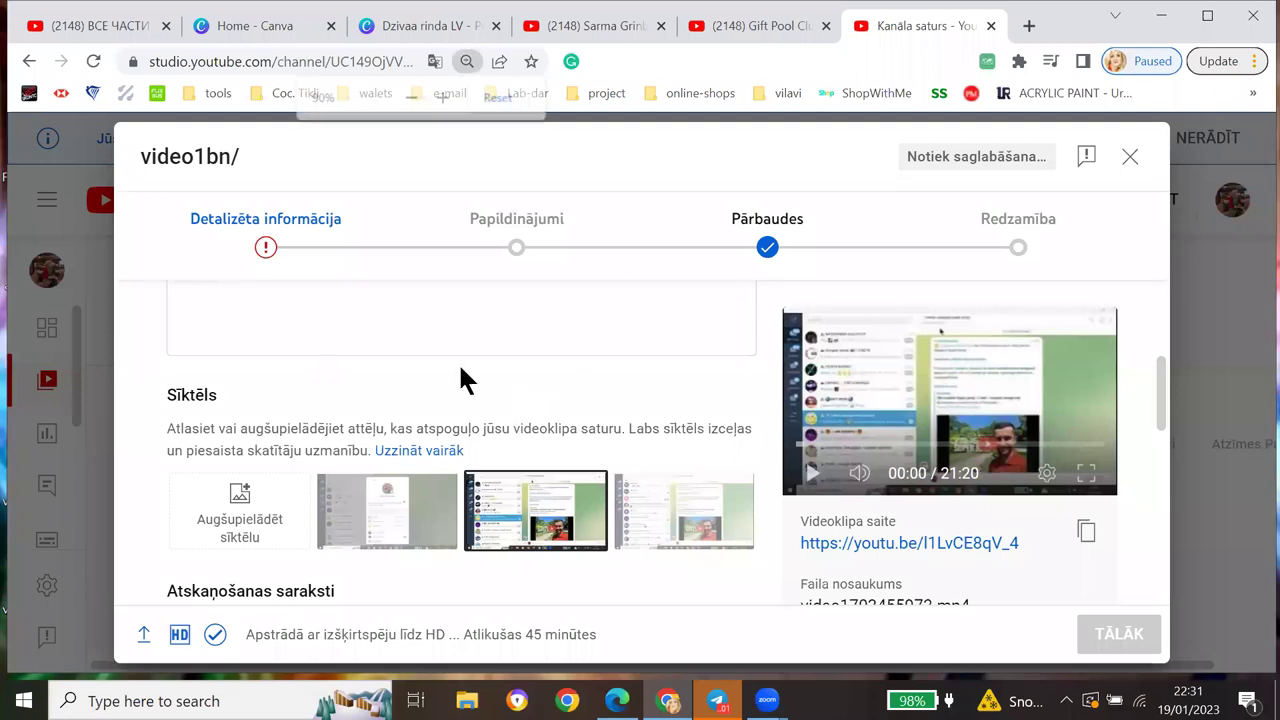
pyautogui.hotkey('ctrl', '-')
pyautogui.hotkey('ctrl', '+')
pyautogui.hotkey('ctrl', '+')
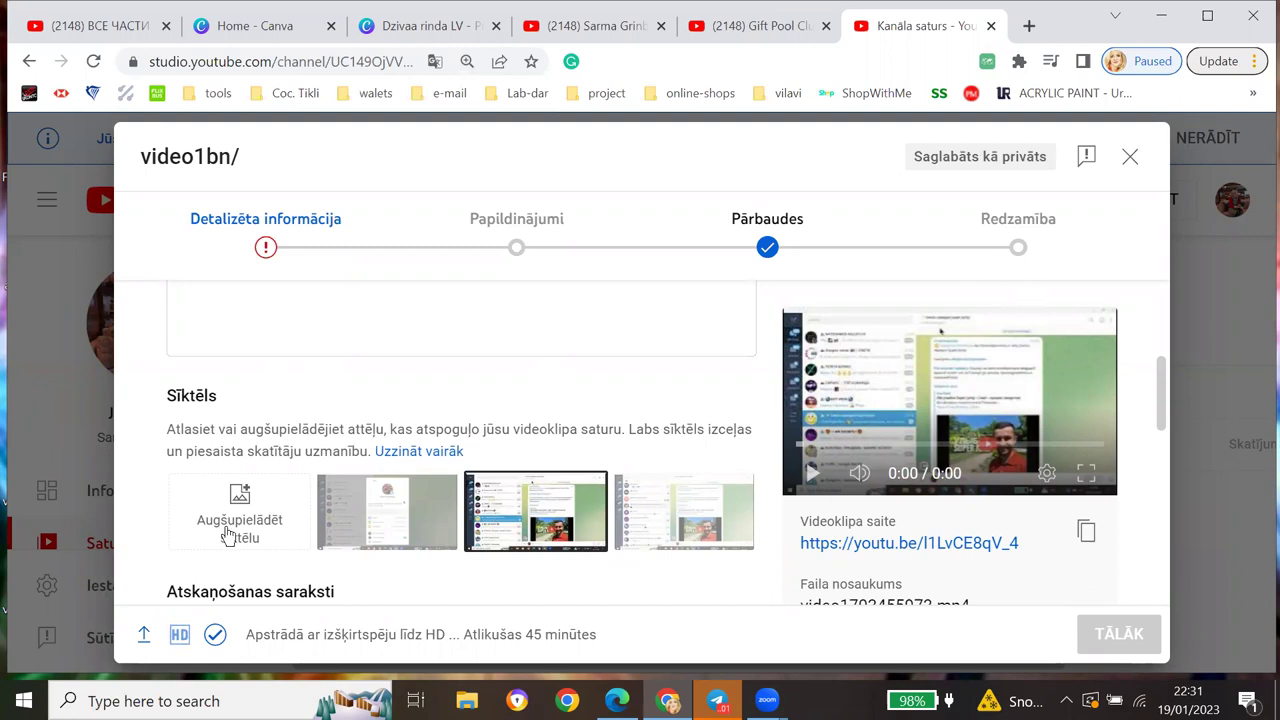
pyautogui.hotkey('ctrl', '-')
pyautogui.hotkey('ctrl', '-')
pyautogui.hotkey('ctrl', '+')
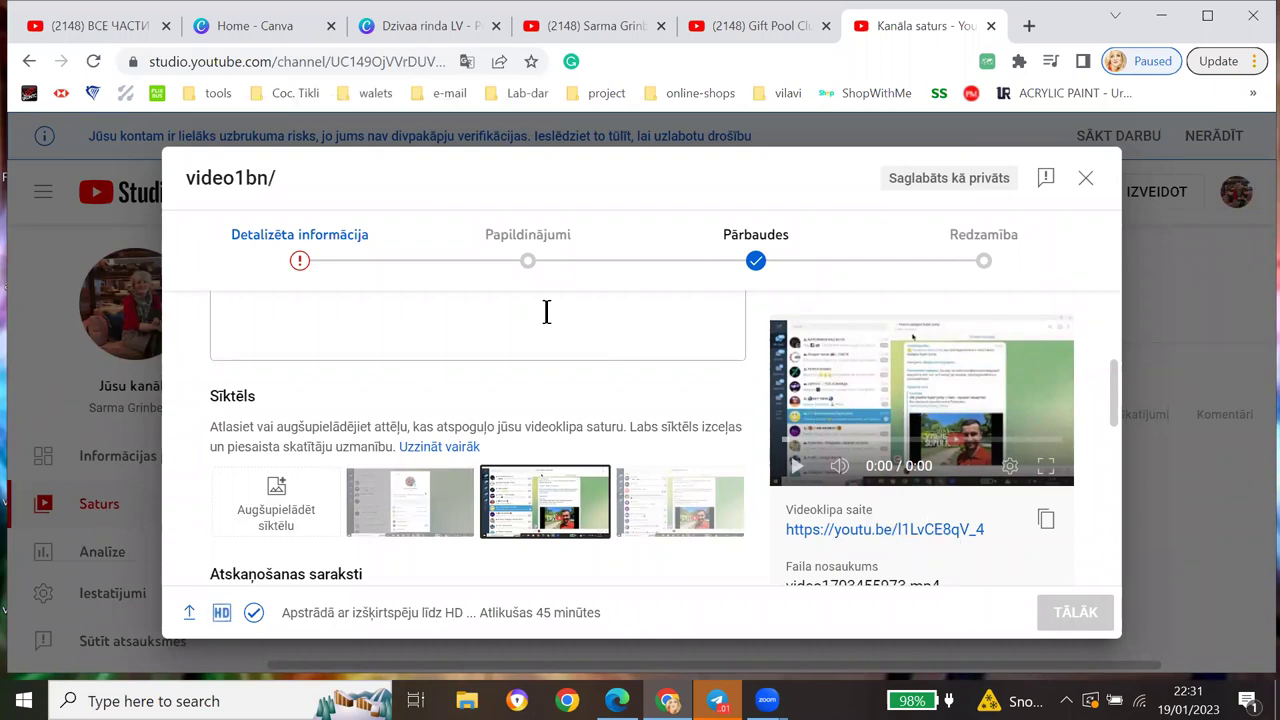
# Step: Answer the audience question by marking the video as not made for kids
pyautogui.scroll(-1, 627, 330)
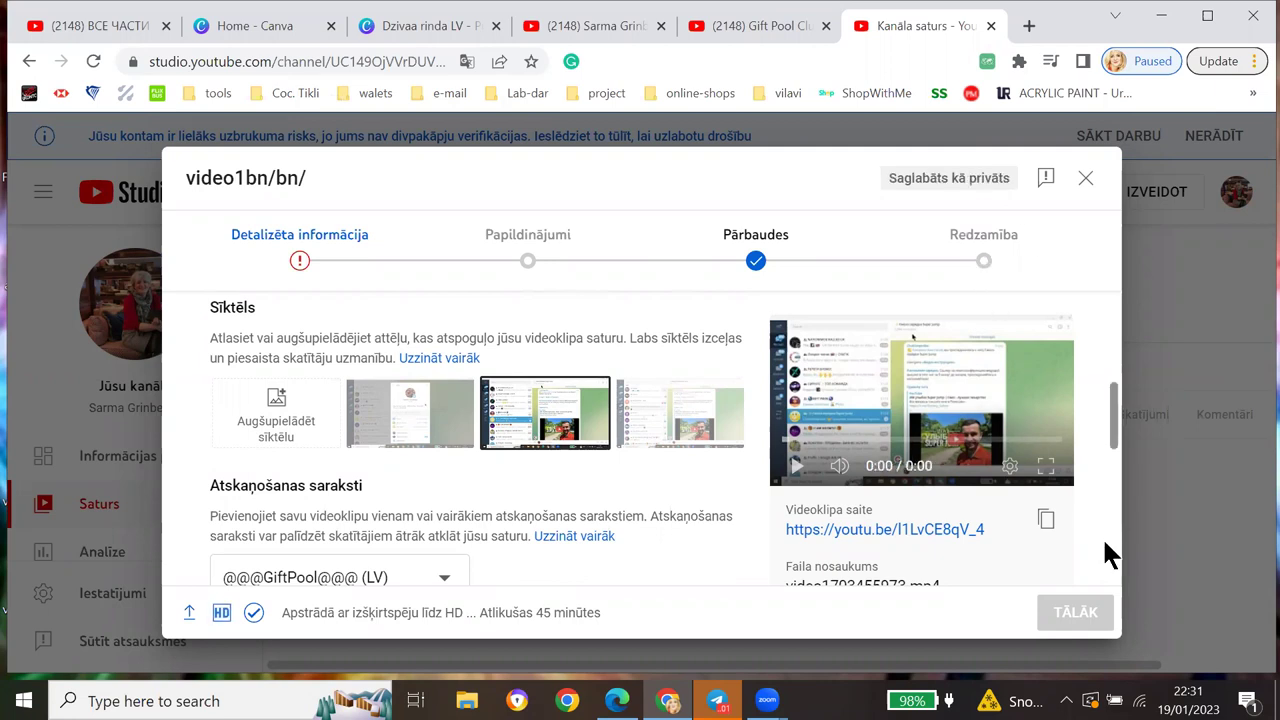
pyautogui.scroll(-1, 1102, 537)
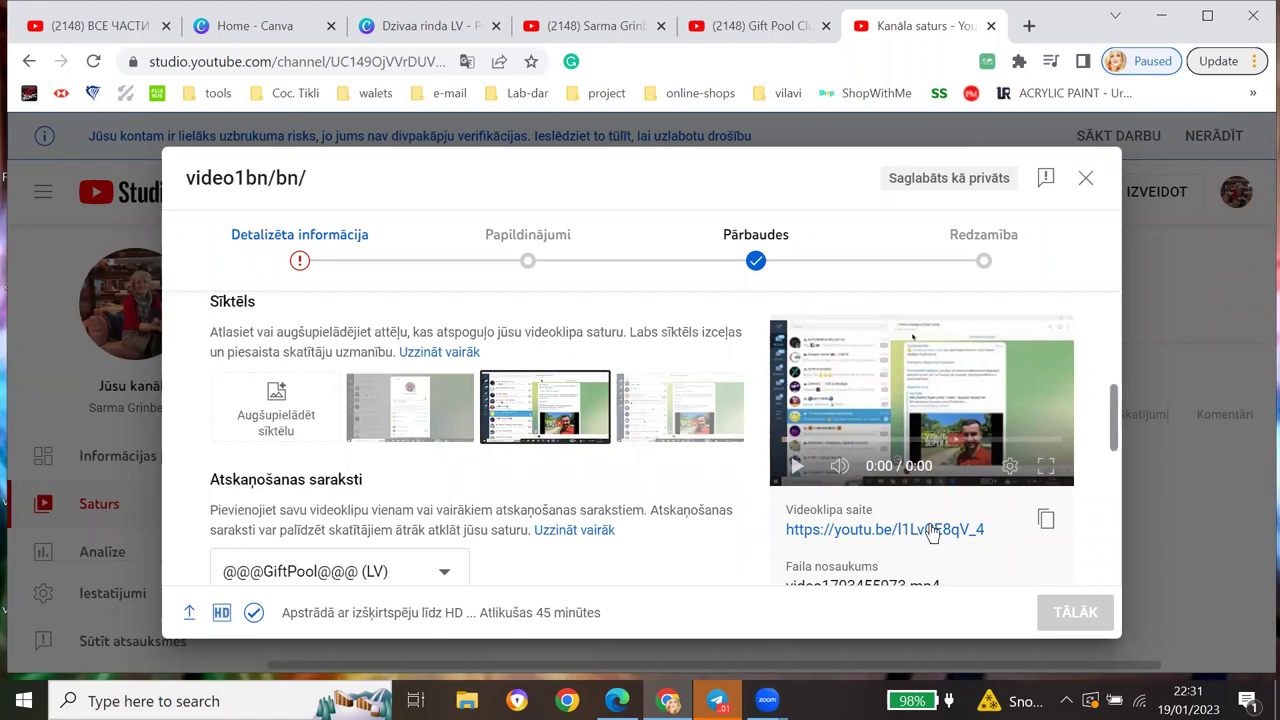
pyautogui.scroll(-3, 938, 528)
pyautogui.scroll(-1, 1130, 520)
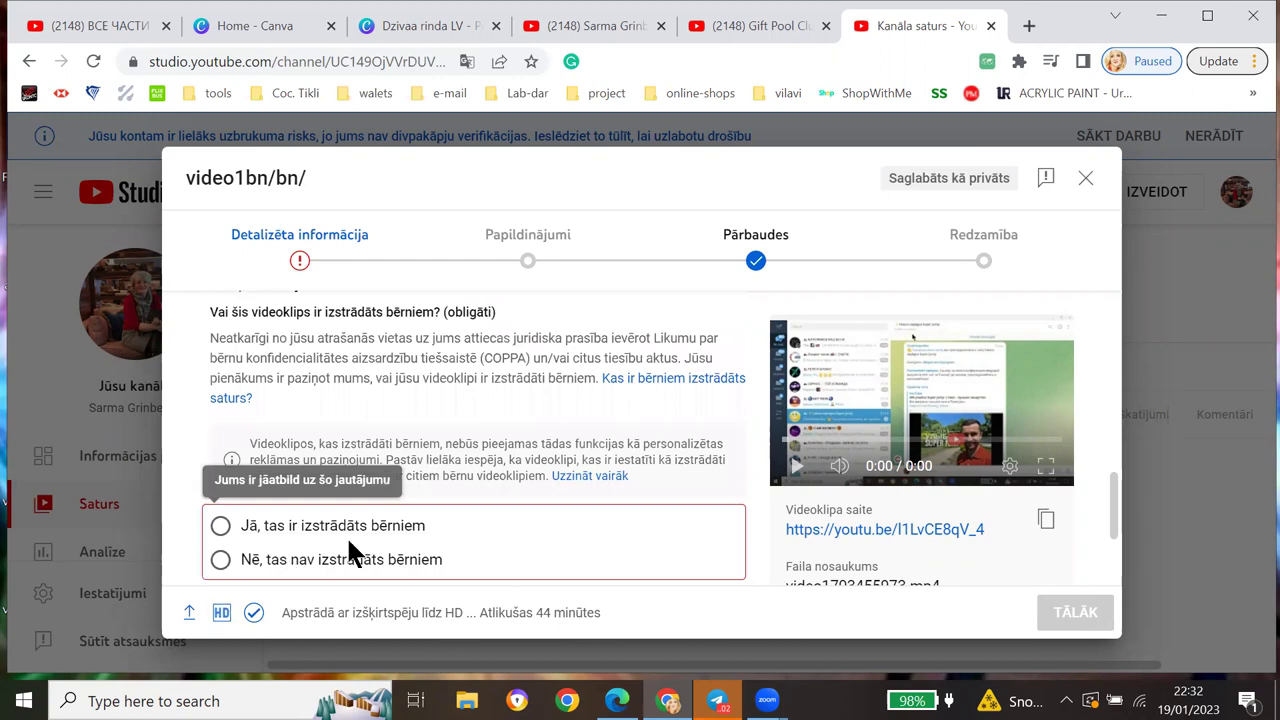
pyautogui.click(220, 560)
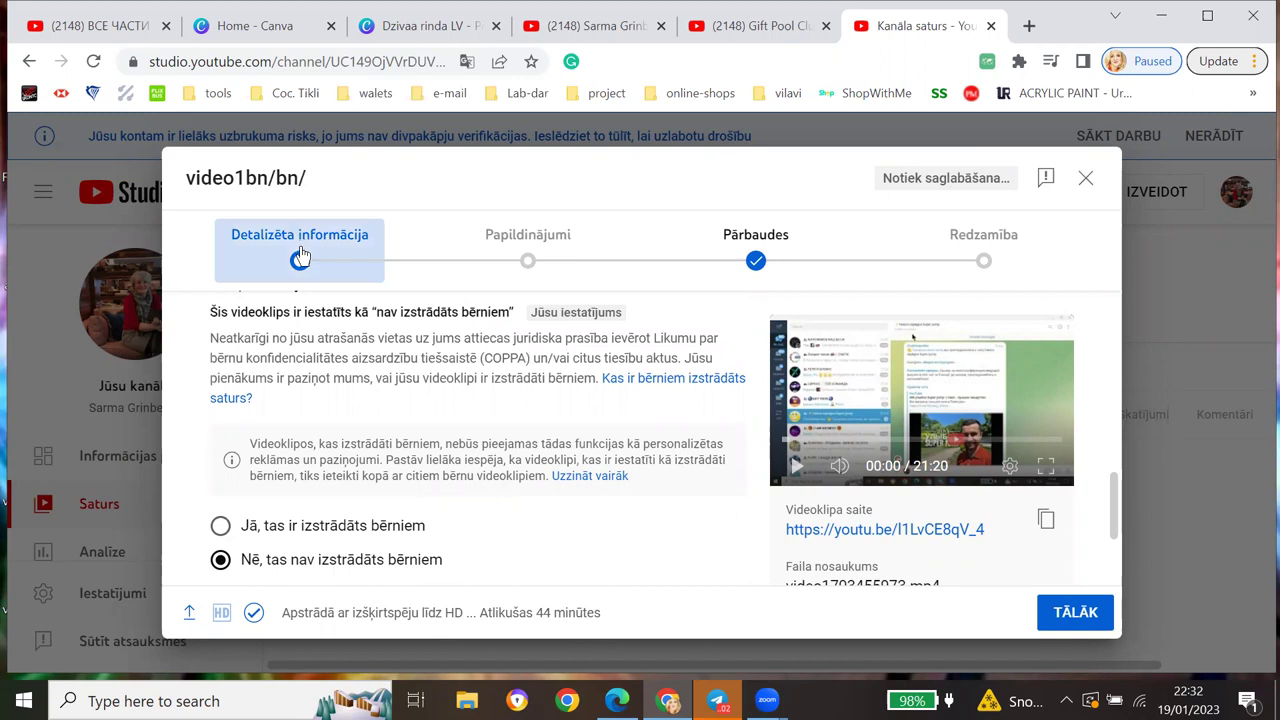
# Step: Continue through the video elements and checks stages without additions, and publish the video with Public (Publisks) visibility
pyautogui.click(1100, 622)
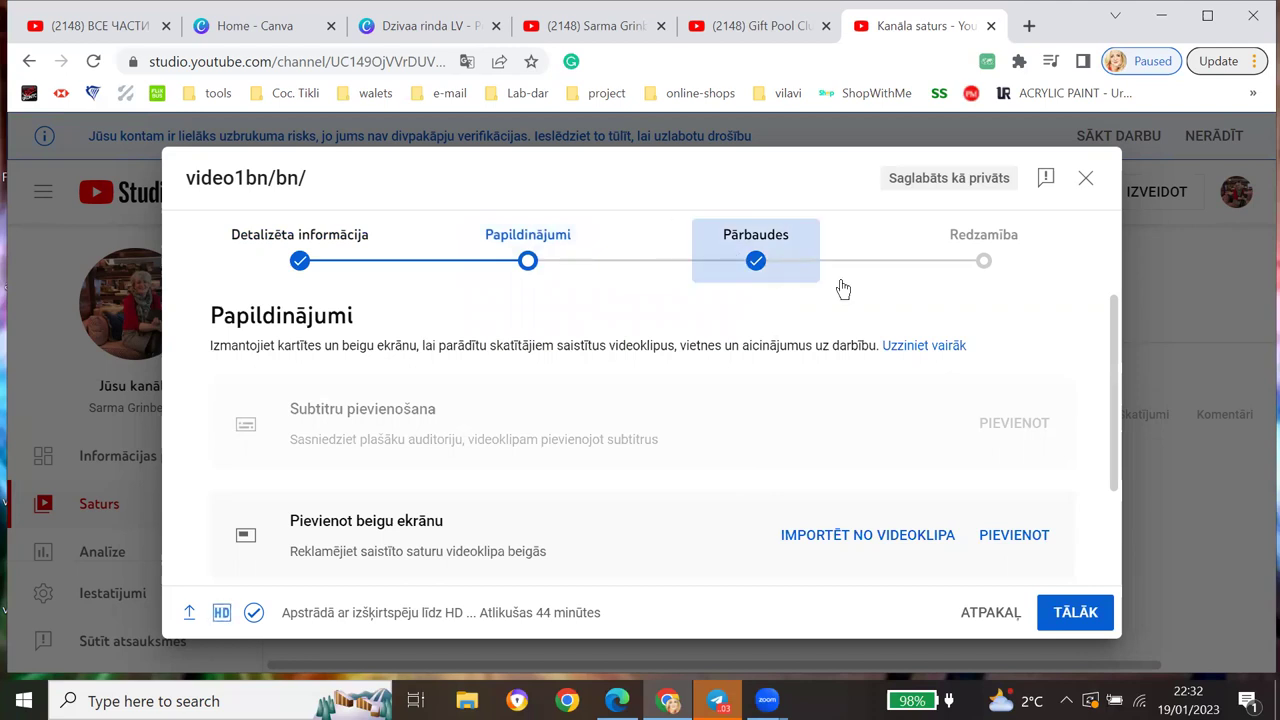
pyautogui.click(1076, 613)
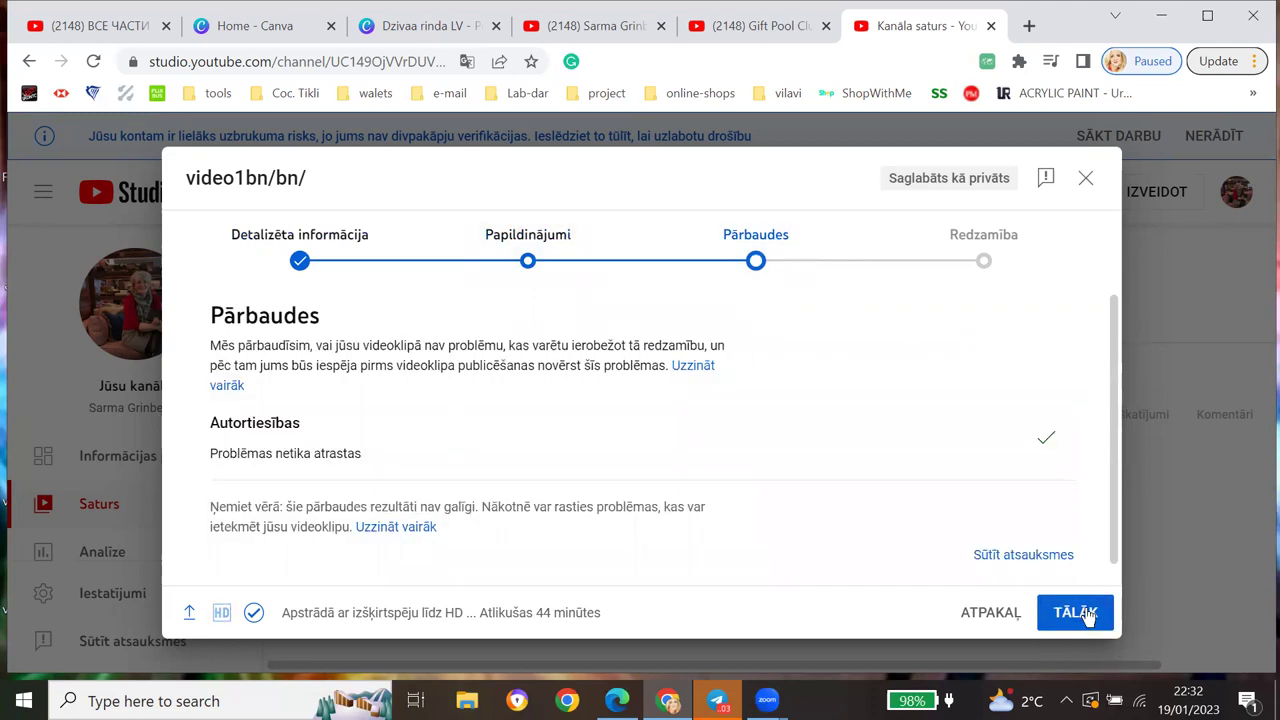
pyautogui.click(1104, 630)
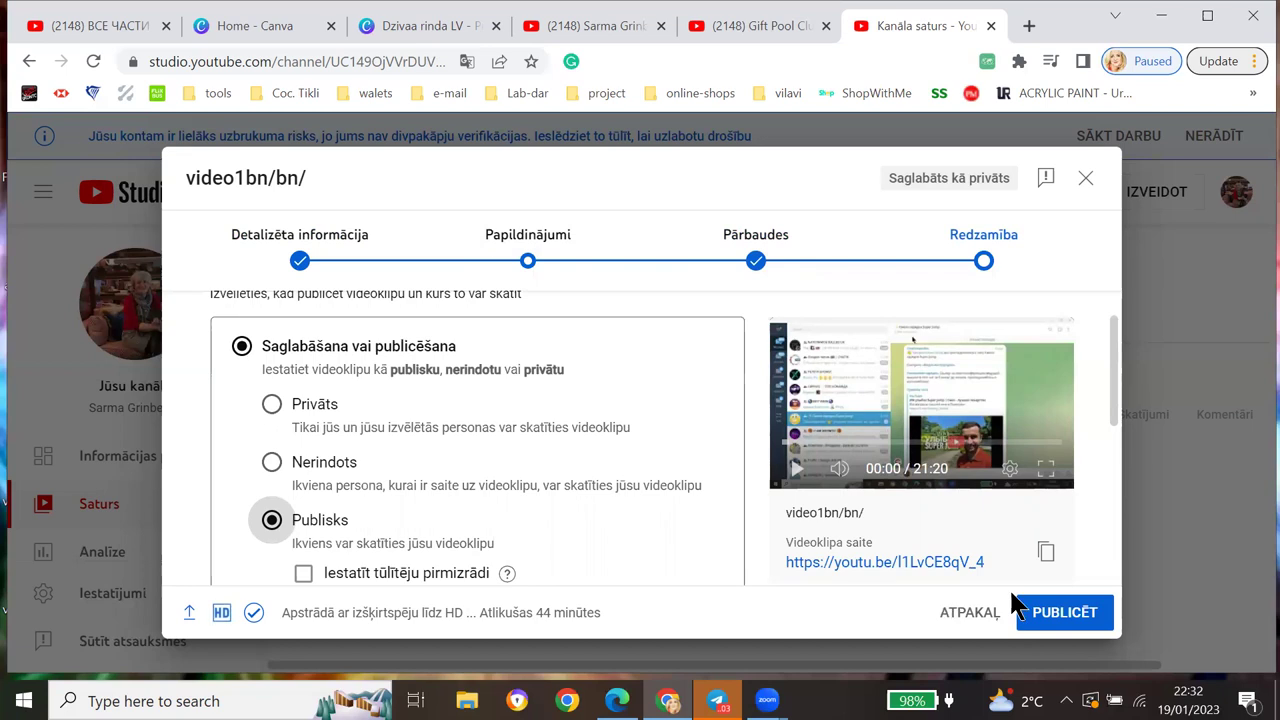
pyautogui.click(1066, 616)
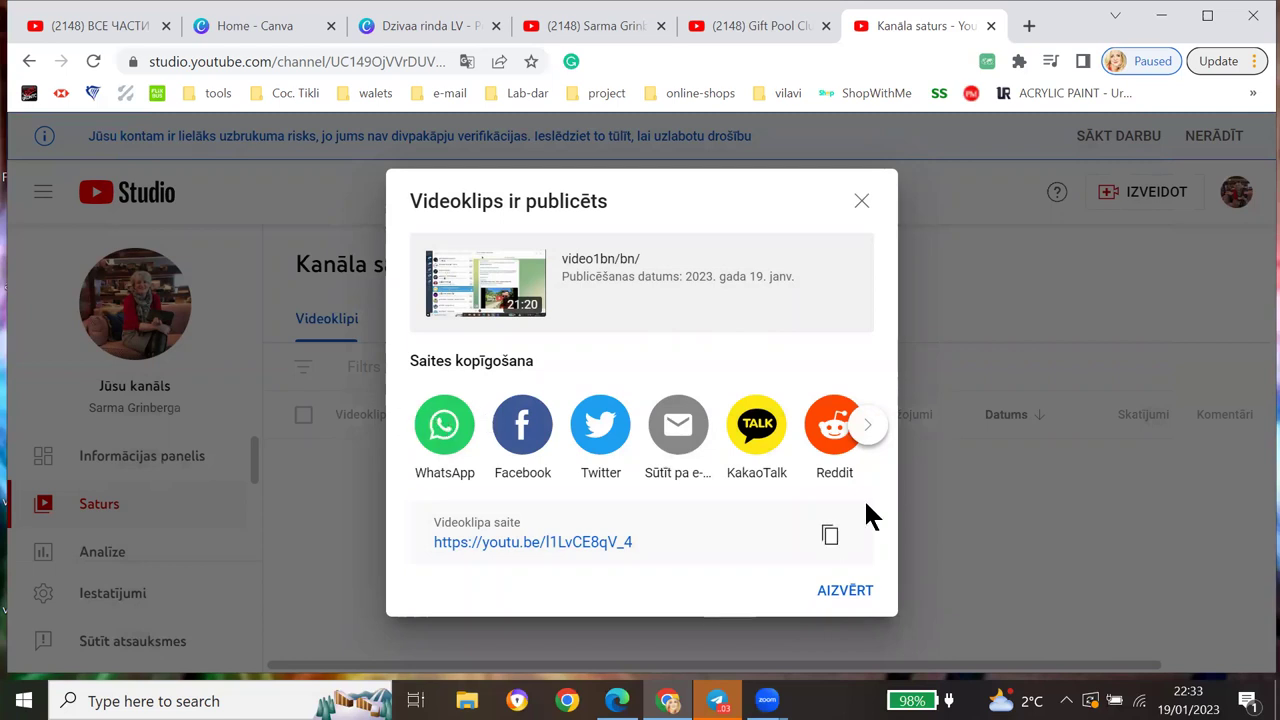
# Step: Look through the social networks offered for sharing the published video's link, and close the confirmation dialog
pyautogui.click(866, 424)
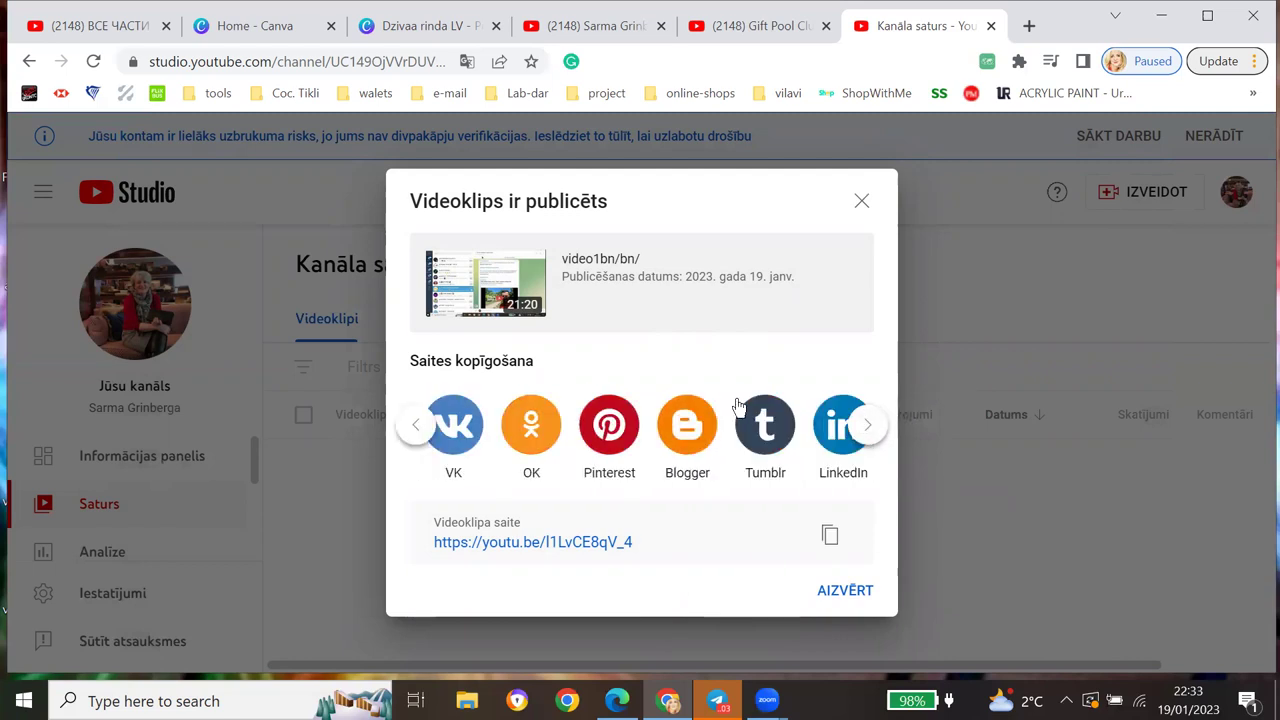
pyautogui.click(856, 424)
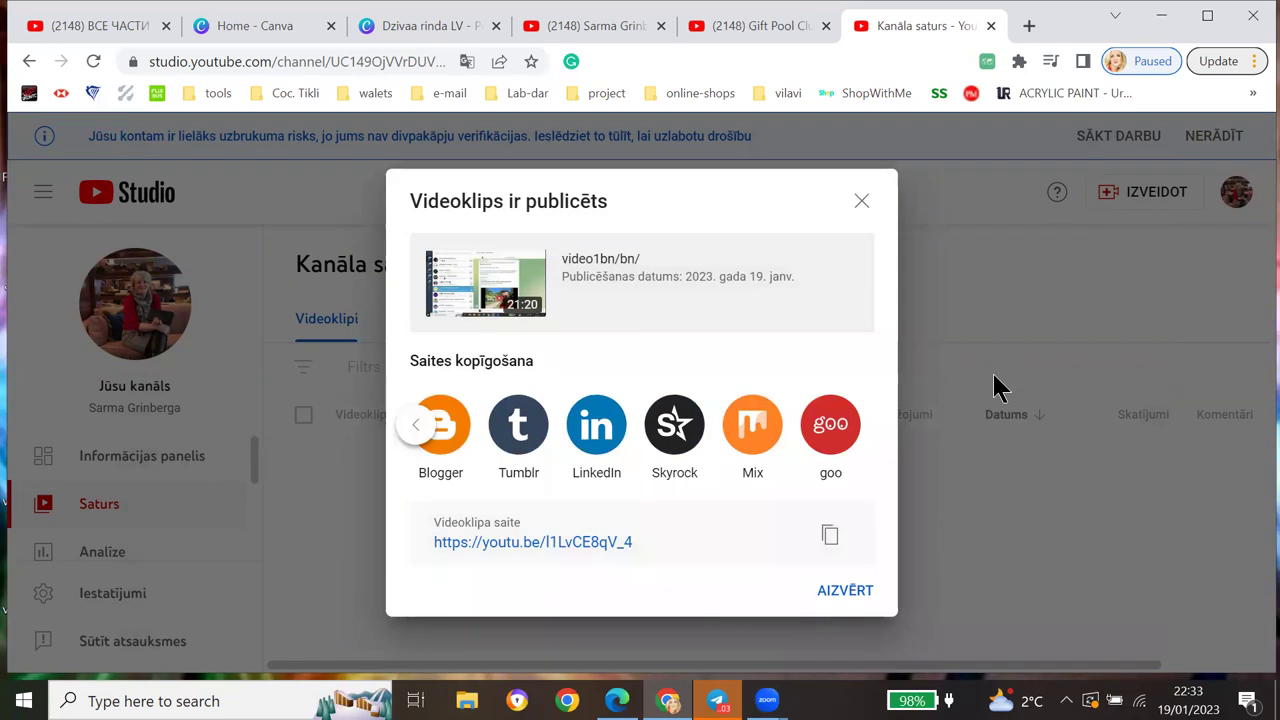
pyautogui.click(862, 205)
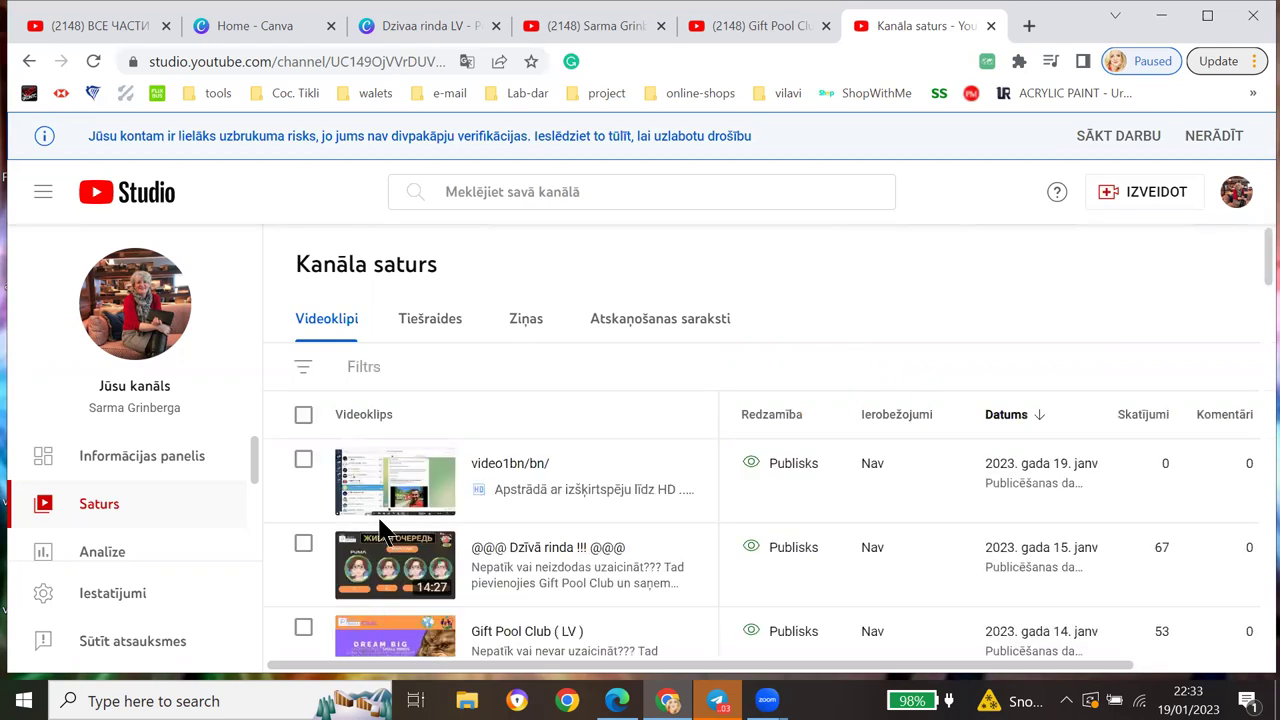
# Step: Open the details page of the newly published video video1bn/bn/ from the channel content list
pyautogui.moveTo(337, 486)
pyautogui.moveTo(490, 578)
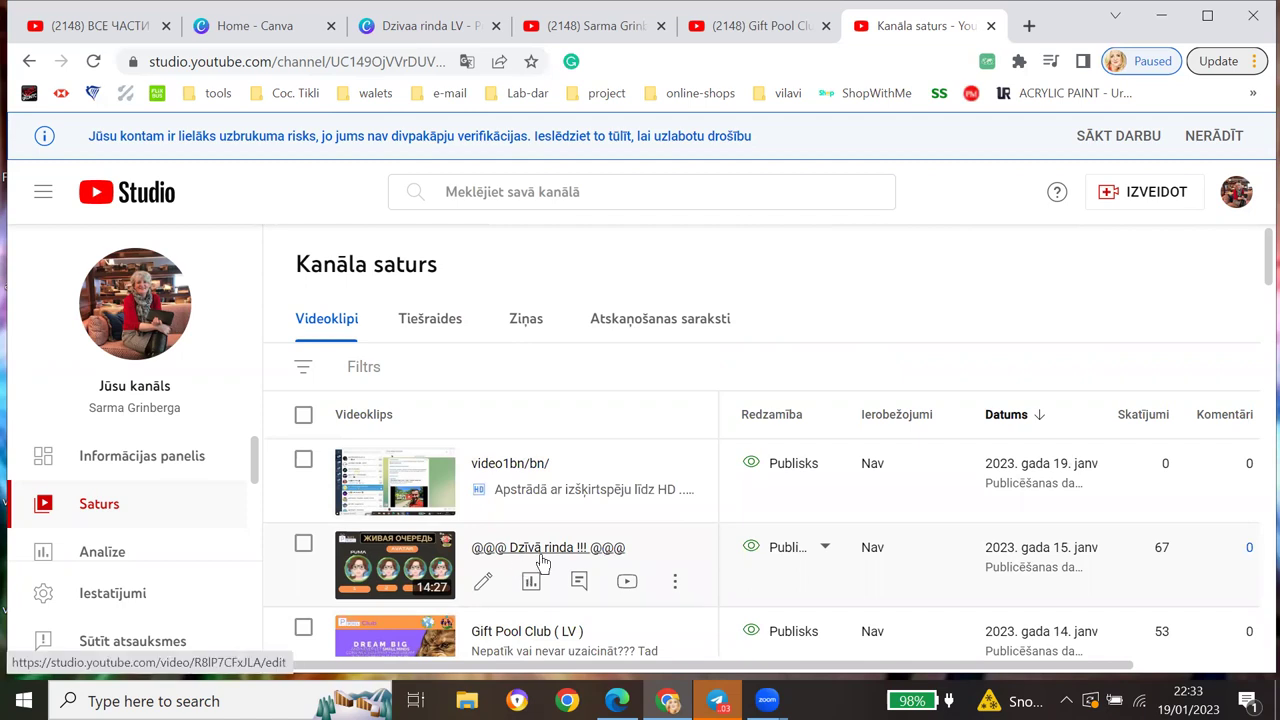
pyautogui.moveTo(468, 512)
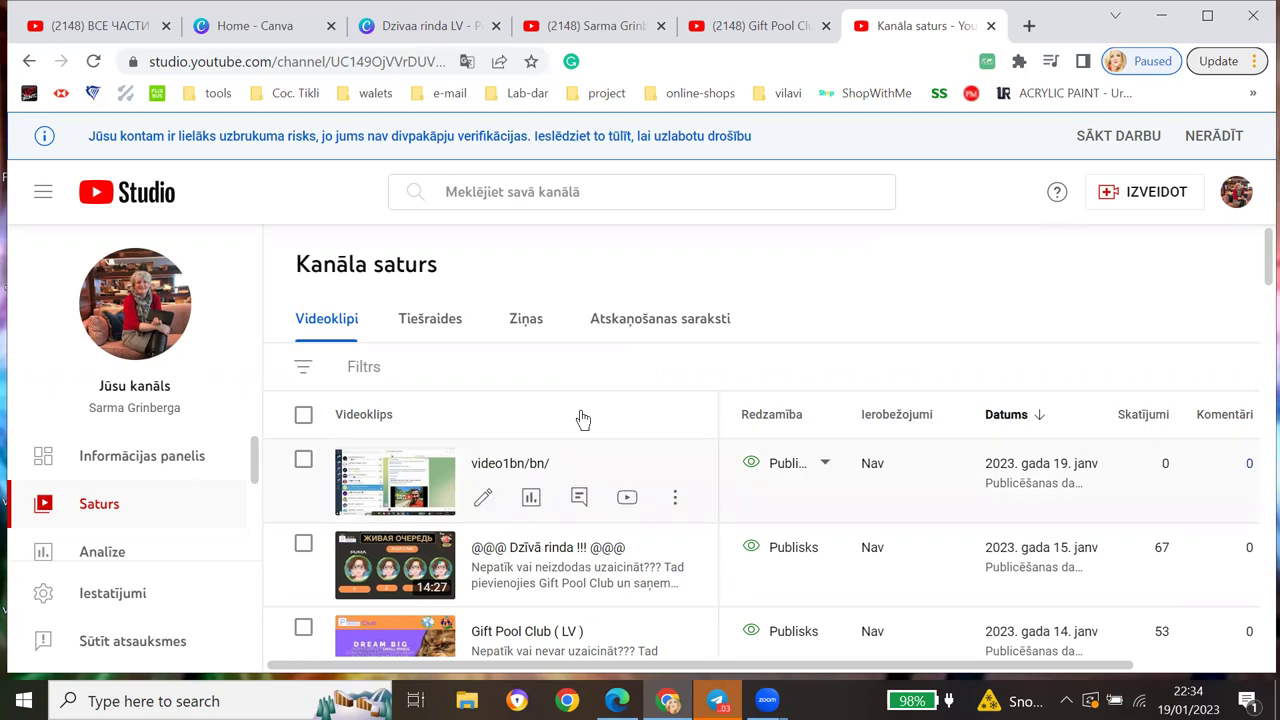
pyautogui.click(481, 500)
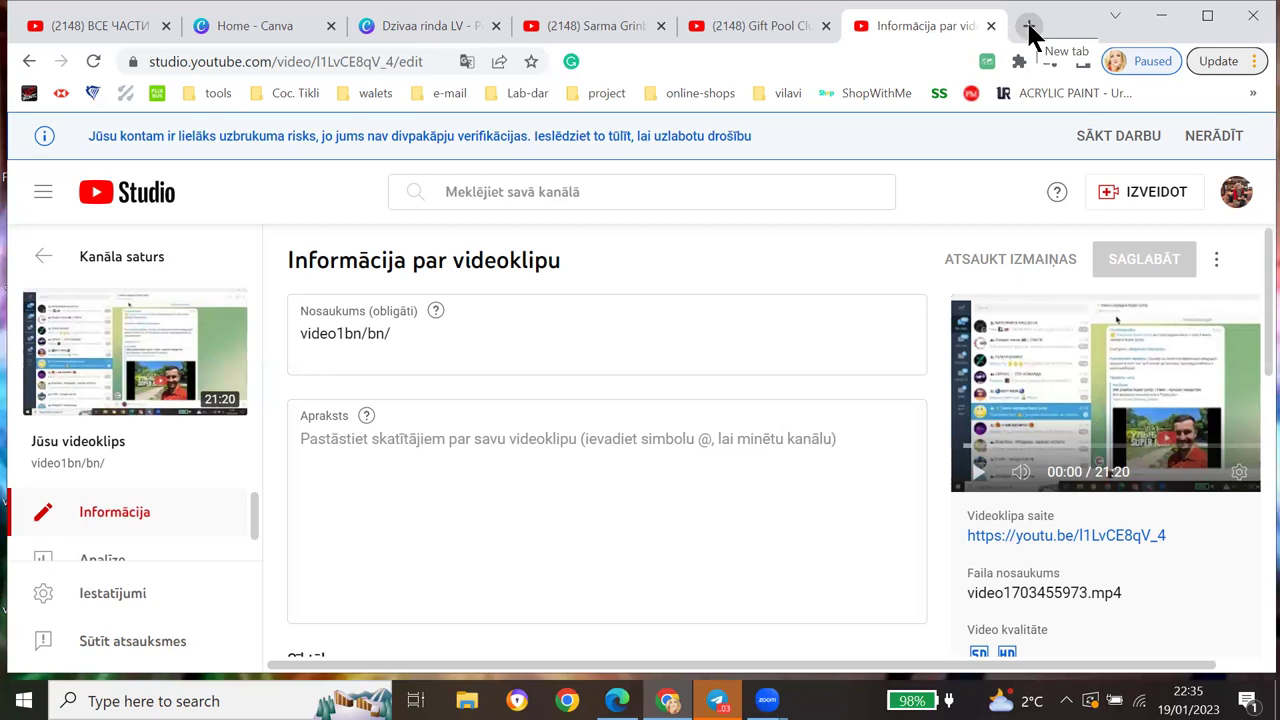
pyautogui.middleClick(190, 86)
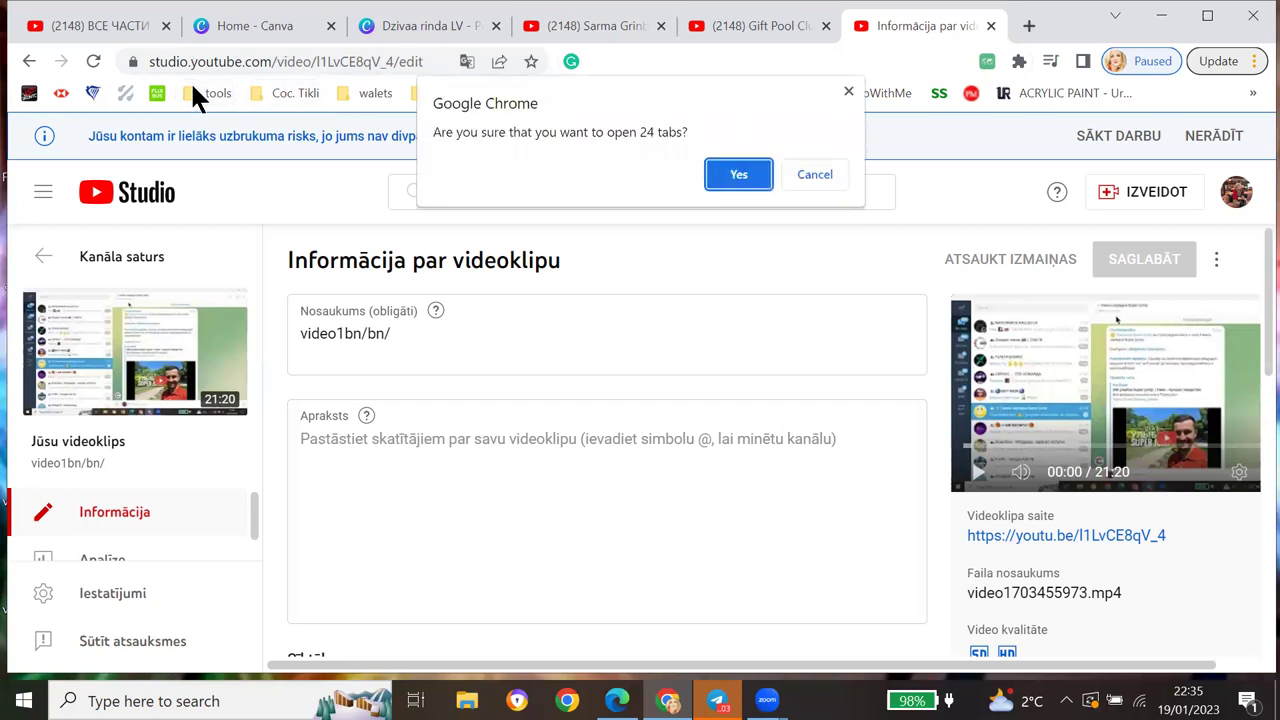
pyautogui.click(848, 92)
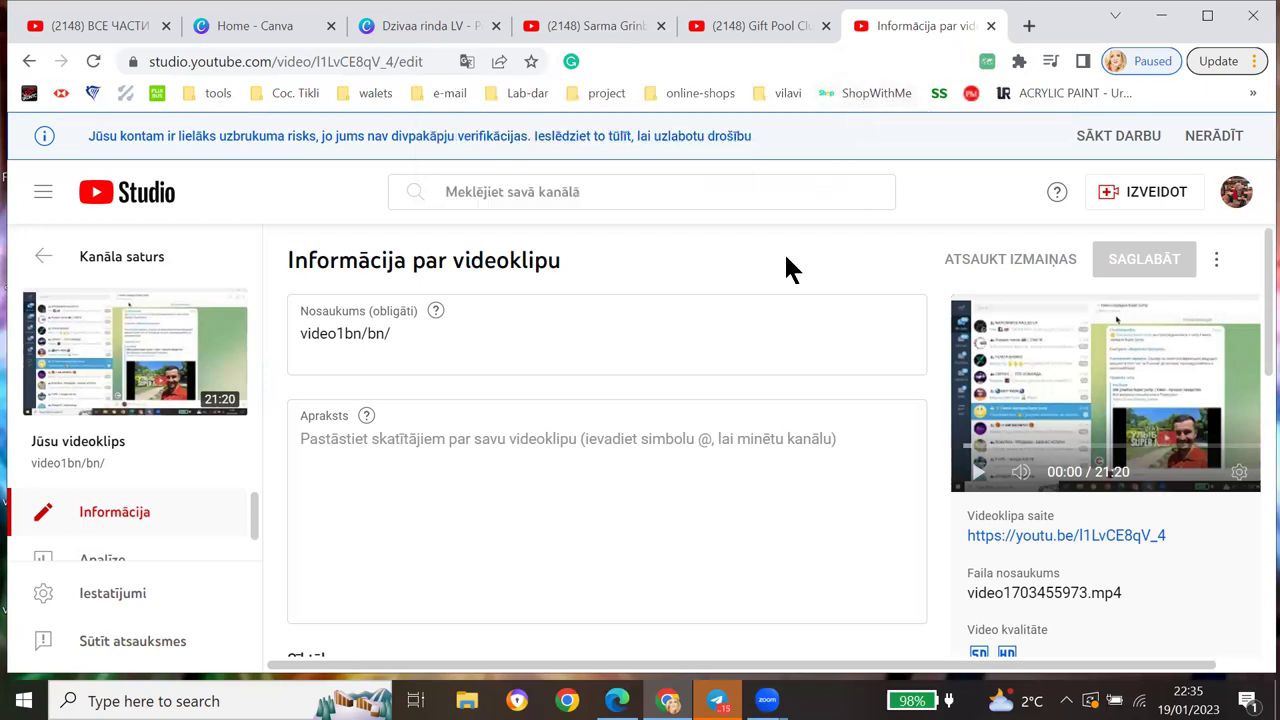